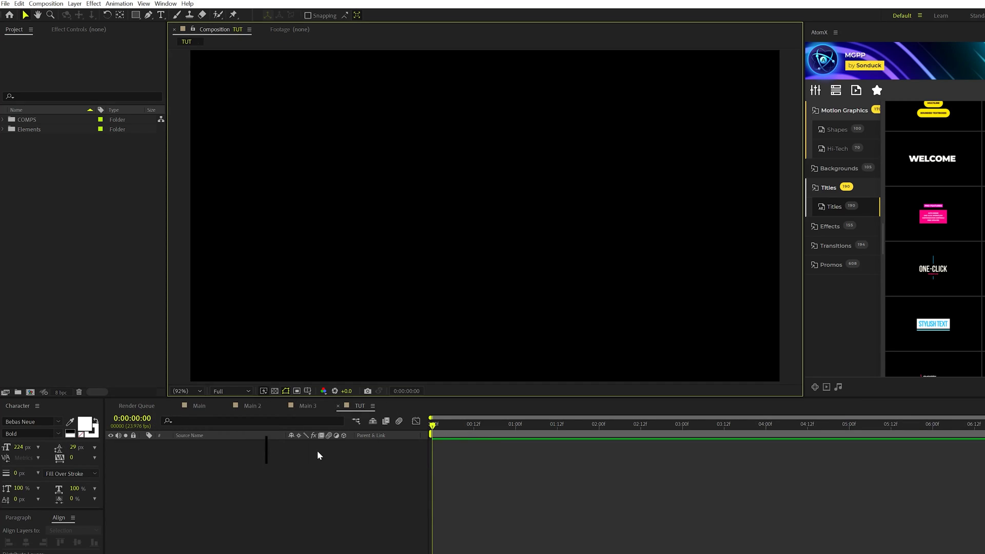
Create a new solid layer named Glow, sized 2864 x 1611 px, in the TUT composition
click(75, 3)
mouse_move(75, 15)
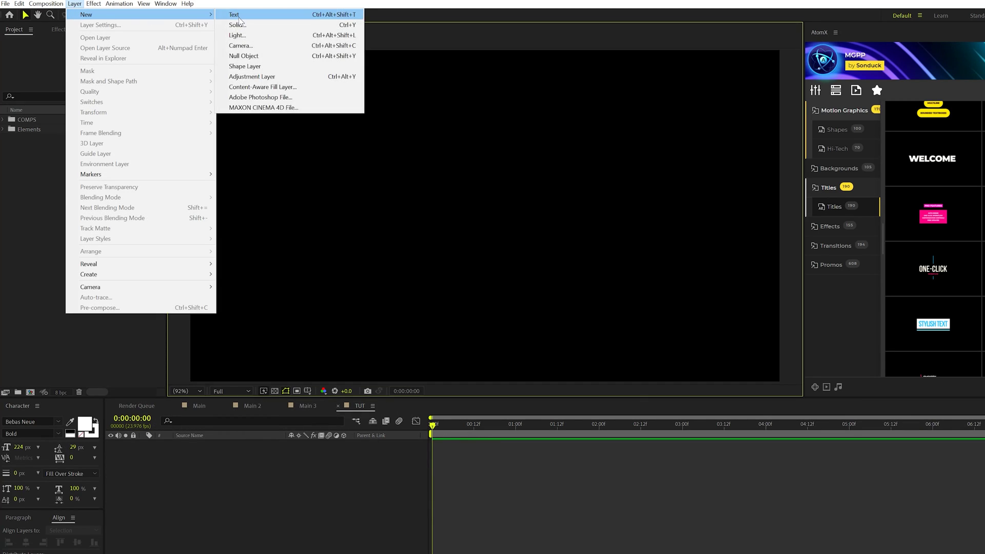
click(240, 25)
text(Glow)
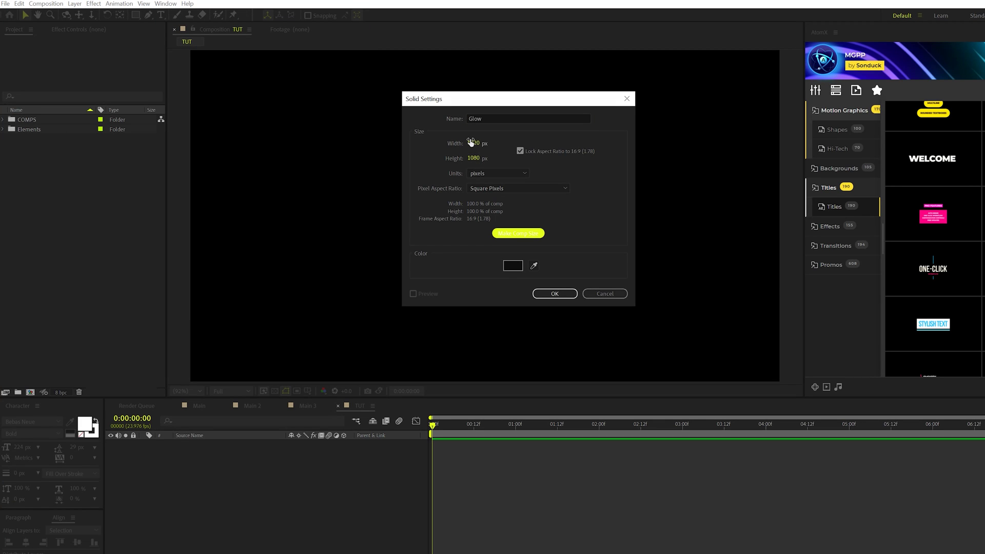
drag(472, 143, 984, 187)
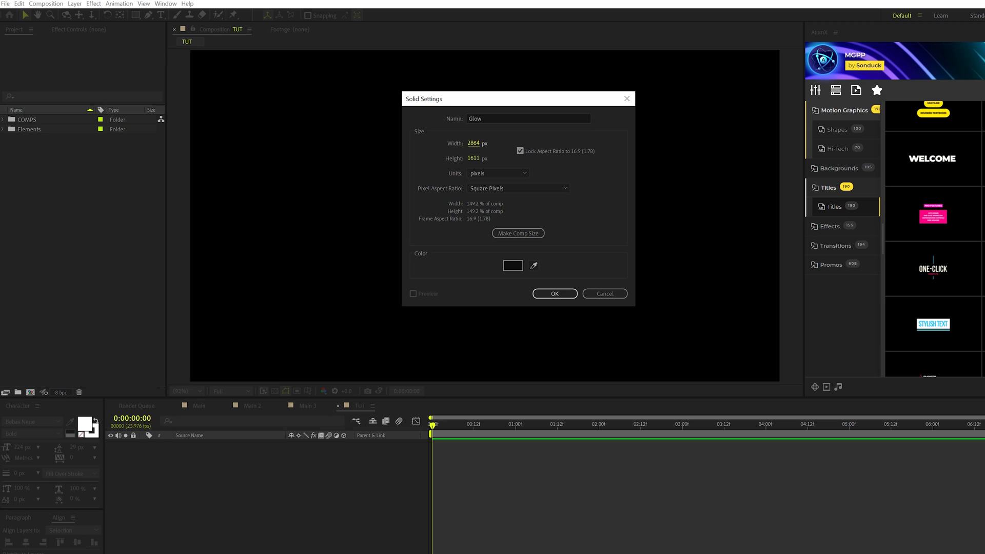
click(564, 295)
Apply the Video Copilot Saber effect to the Glow layer
click(95, 4)
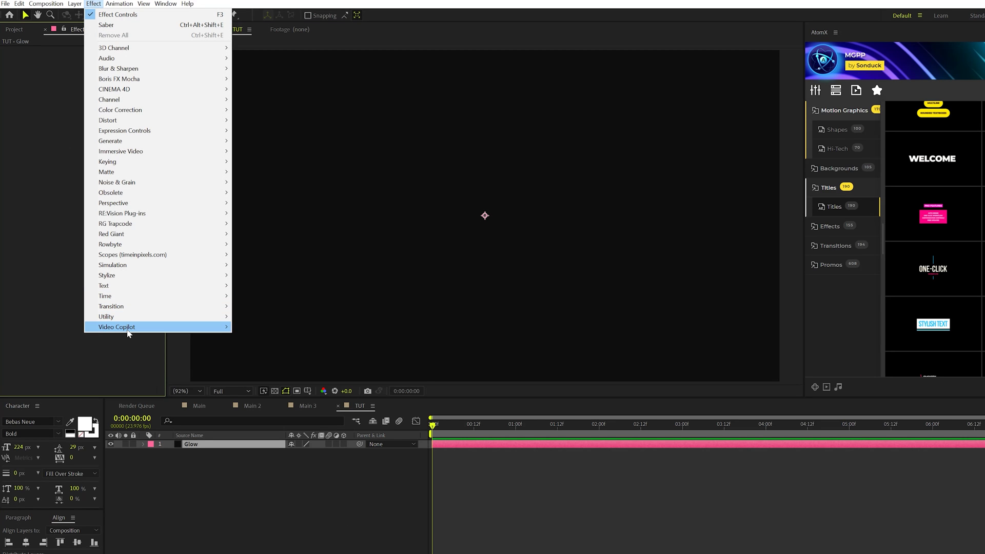
mouse_move(128, 328)
click(253, 327)
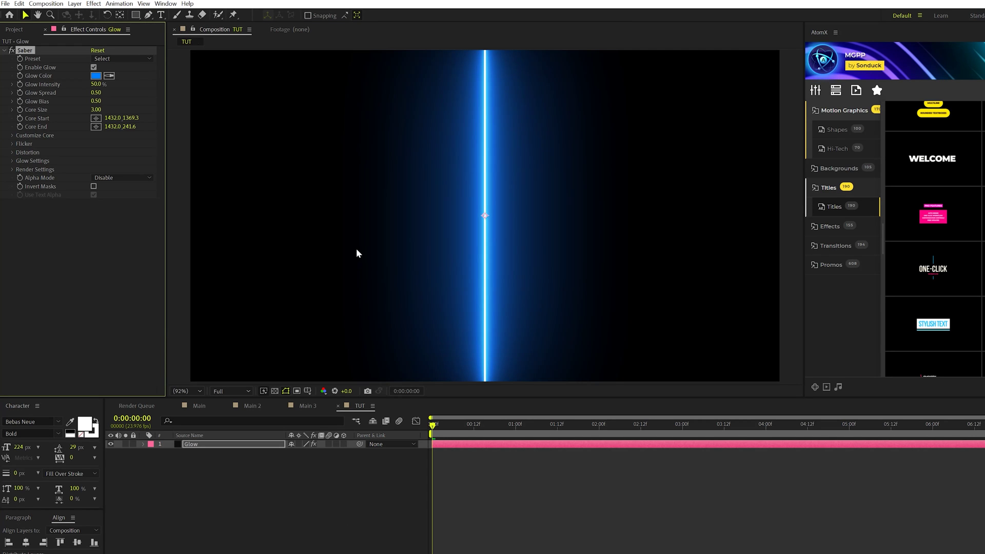
Reposition the saber into a shorter diagonal beam, with Core End at about 1432, 499.6 and Core Start at about 1146, 911.4
scroll(448, 220, down, 2)
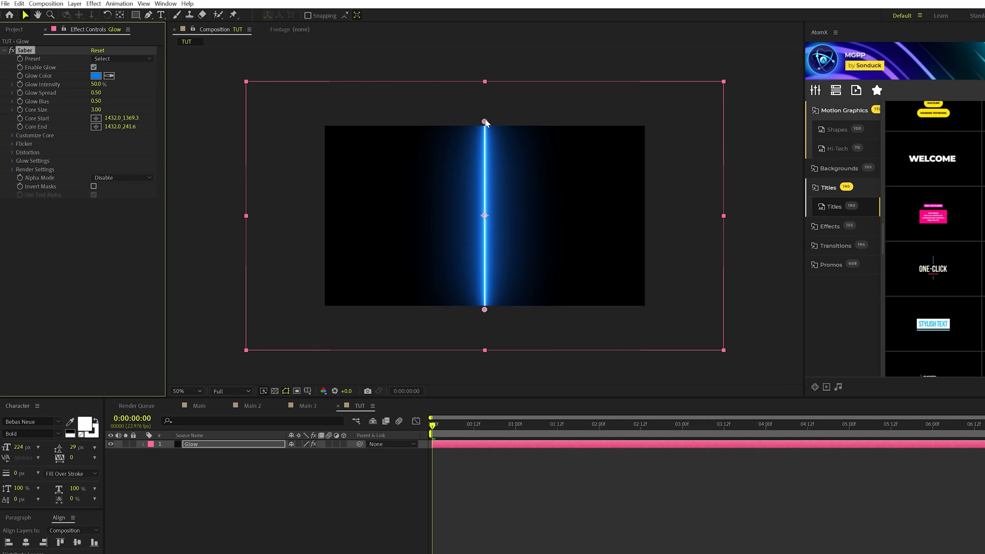
drag(485, 122, 485, 164)
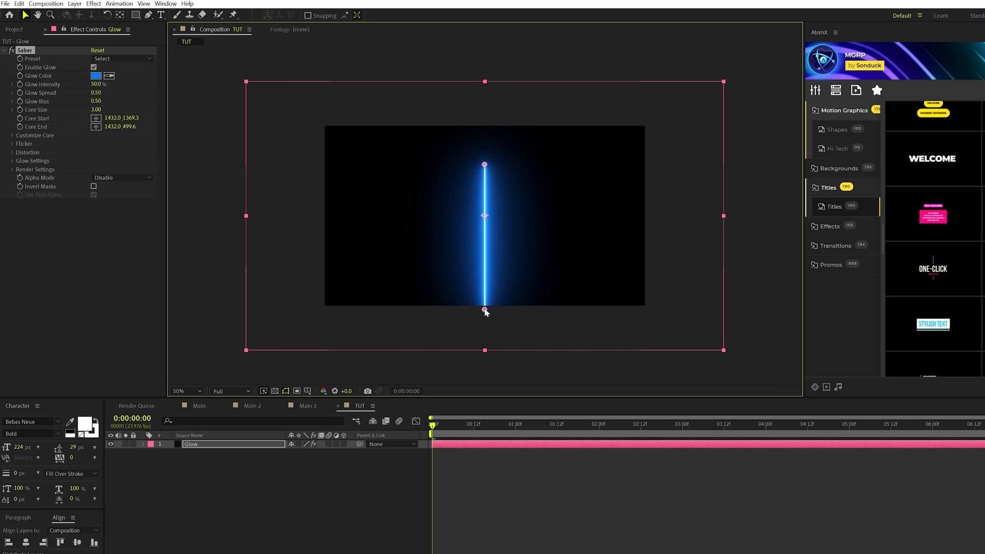
drag(485, 311, 443, 220)
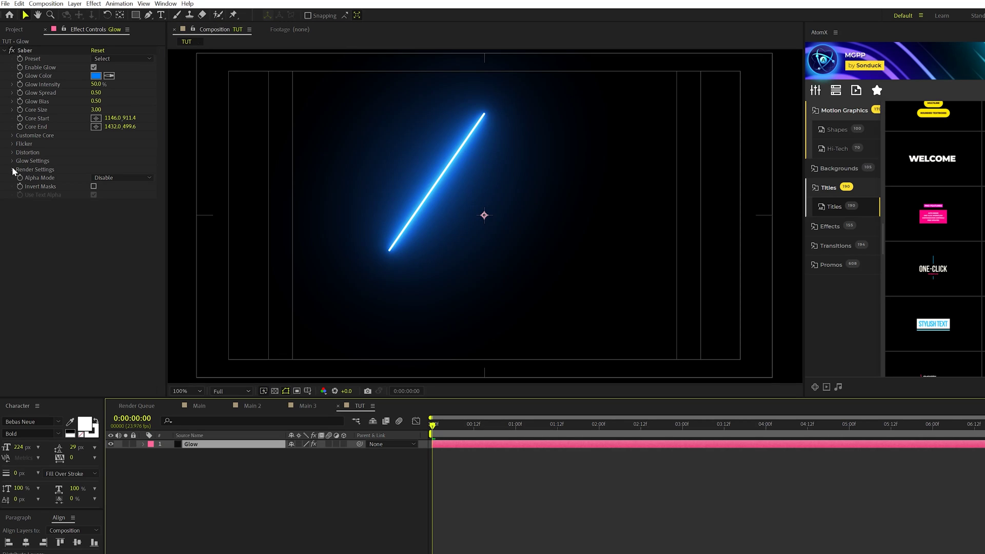
Set Saber's Composite Settings to Transparent in its Render Settings
click(12, 169)
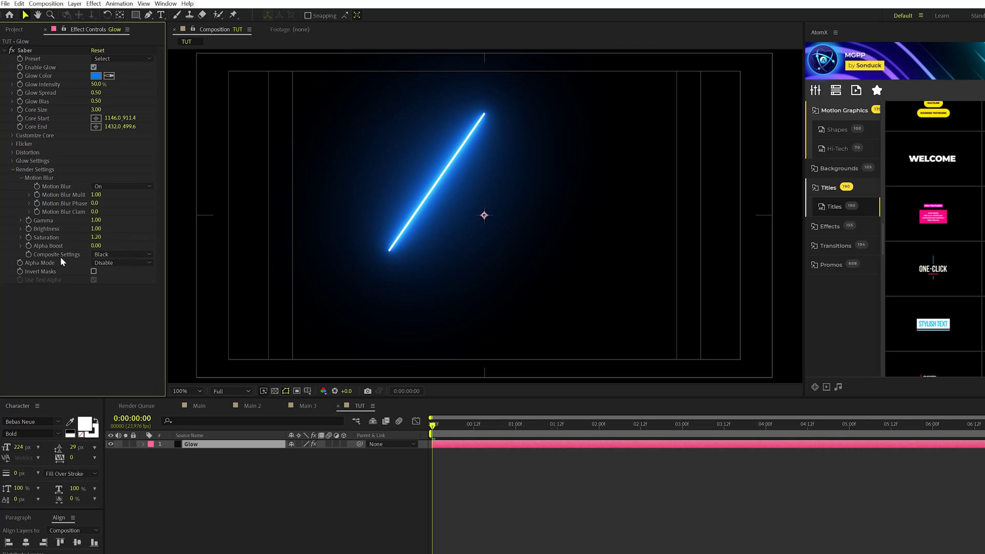
click(103, 256)
click(120, 264)
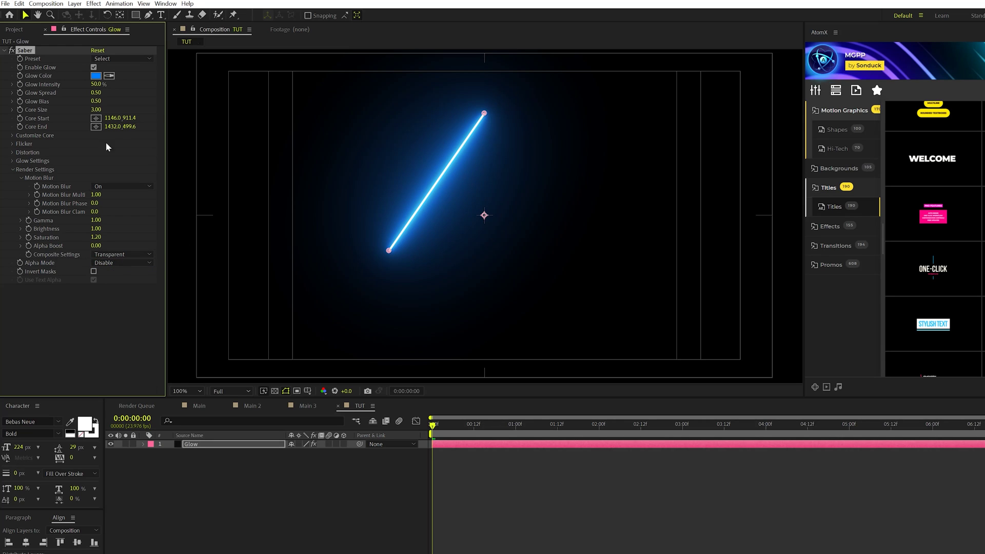
click(13, 171)
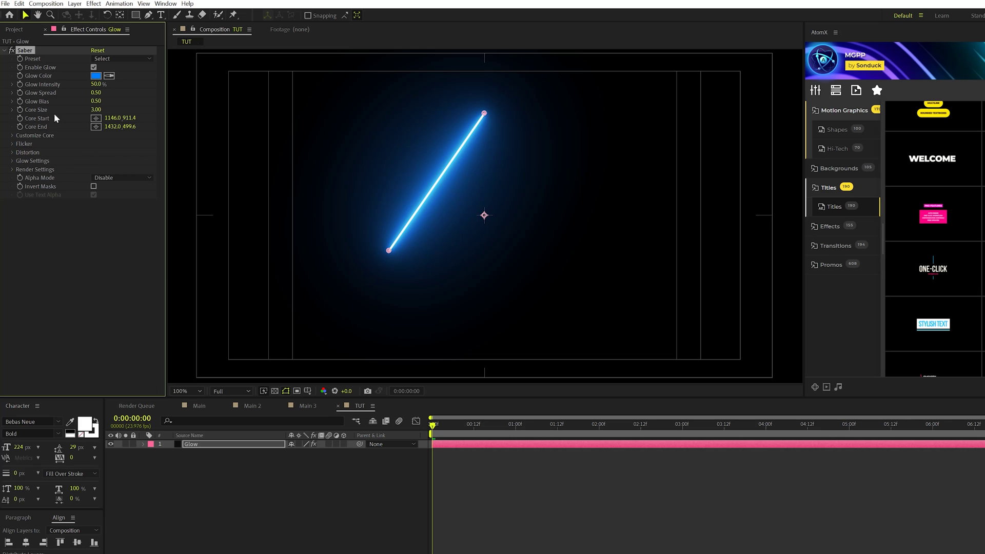
Set the saber's Glow Color to light blue 00C2FF
click(95, 77)
drag(456, 438, 468, 420)
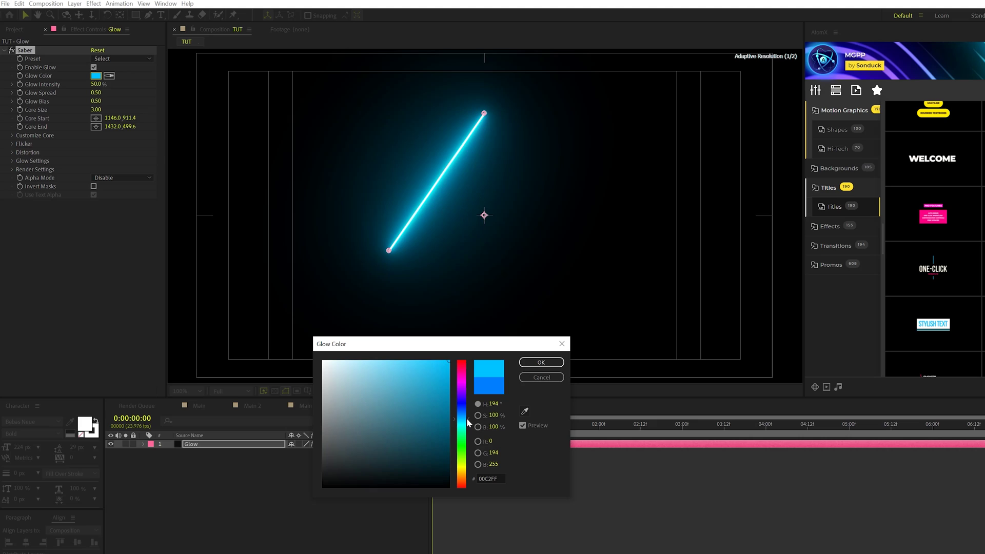
click(541, 362)
Keyframe the Glow layer's Opacity from 0% at the first frame to 100% at 1 second
click(195, 444)
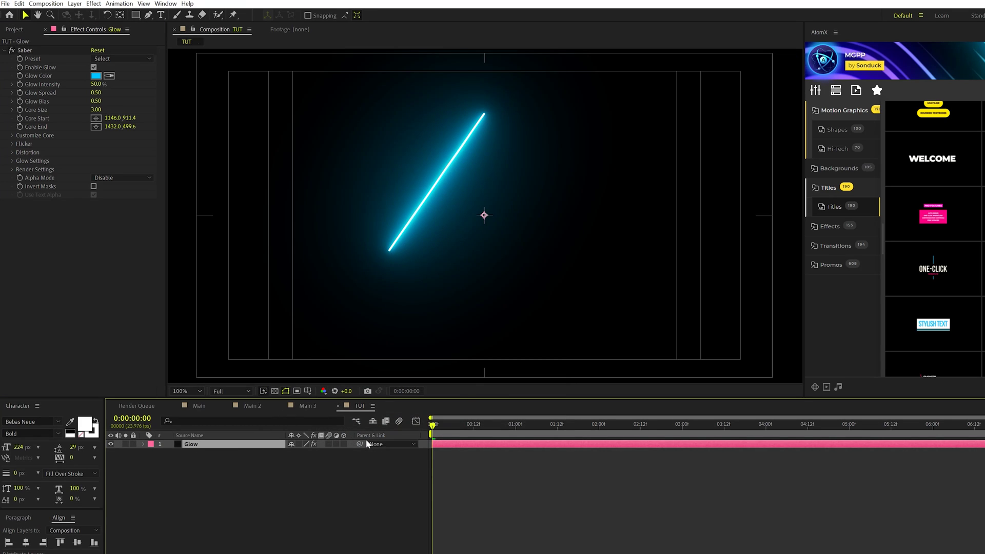
key(t)
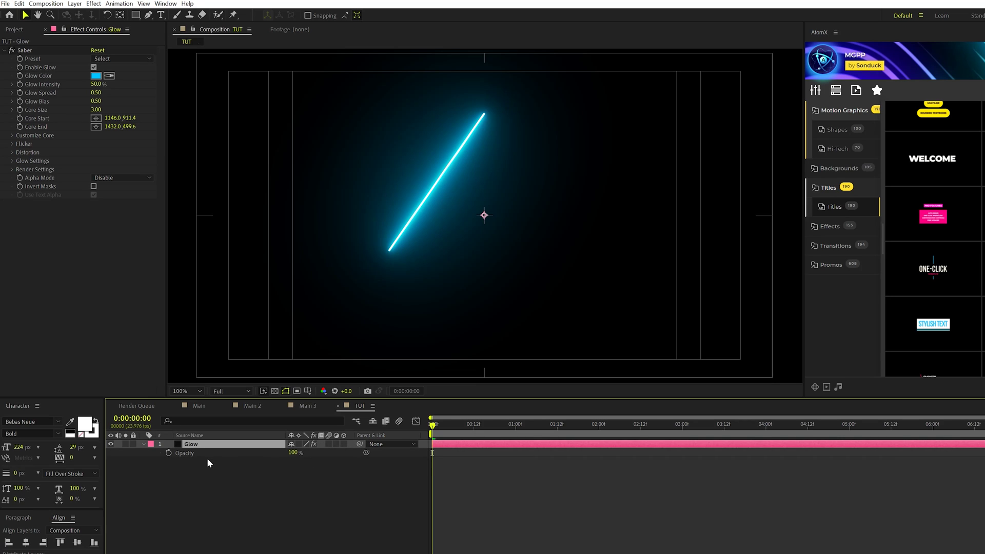
click(168, 453)
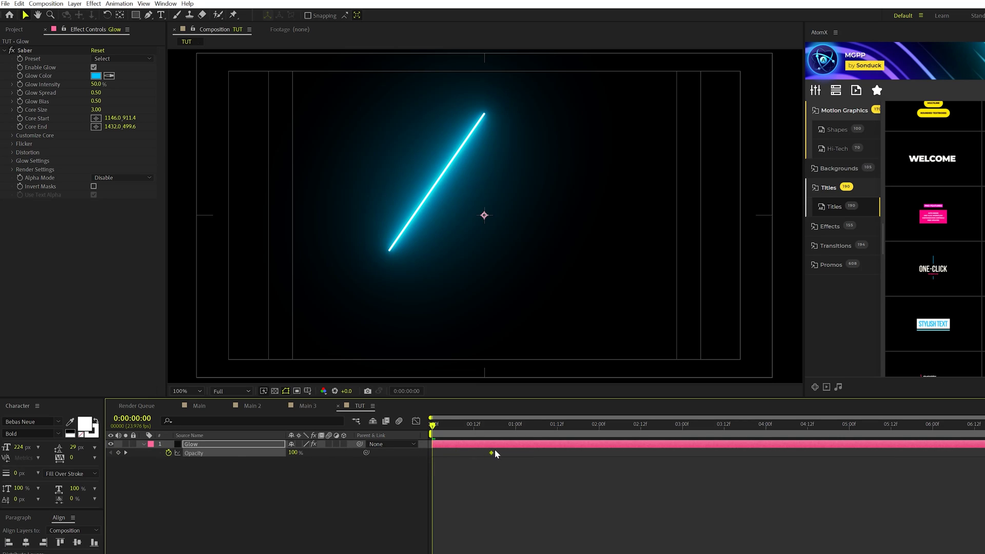
drag(500, 452, 515, 453)
drag(297, 453, 209, 450)
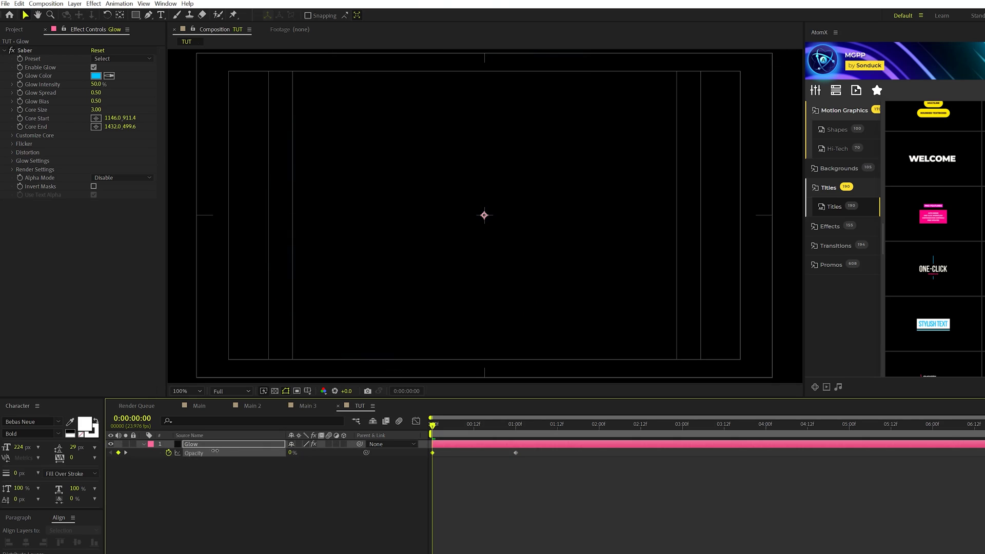
Add in-between Opacity keyframes for a flickering fade-in, starting with 36% at frame 7 and another at frame 12, and preview it
click(413, 486)
key(space)
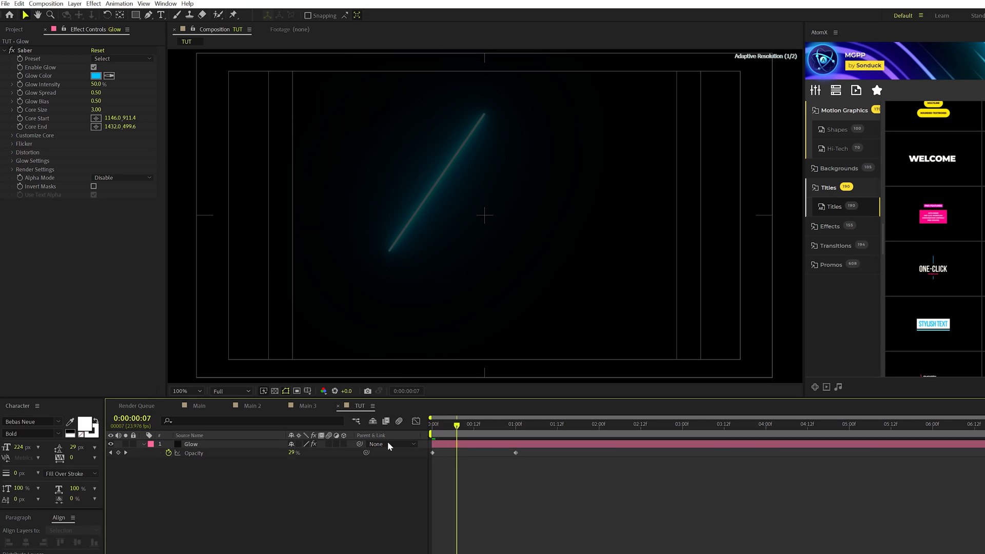
drag(289, 453, 295, 453)
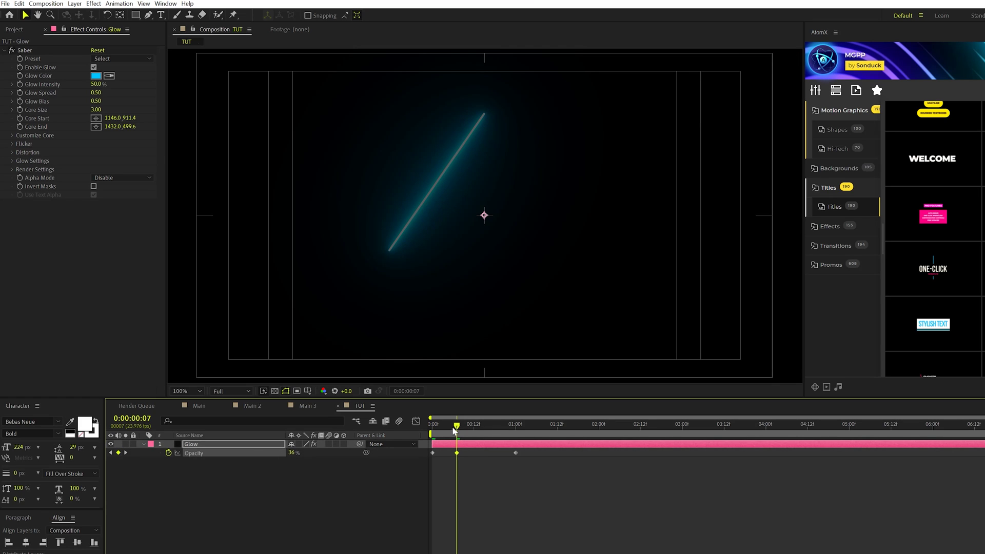
drag(455, 429, 473, 430)
mouse_move(314, 458)
mouse_down()
mouse_move(292, 458)
mouse_move(308, 458)
mouse_up()
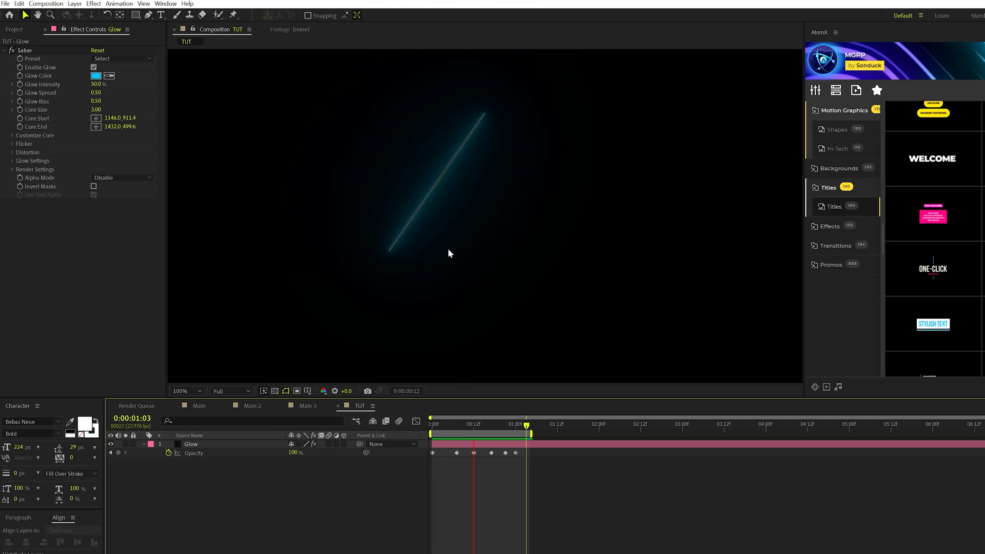
drag(441, 423, 520, 439)
Collapse the Glow layer's properties and hide the title/action safe guides
click(206, 444)
click(143, 445)
key(apostrophe)
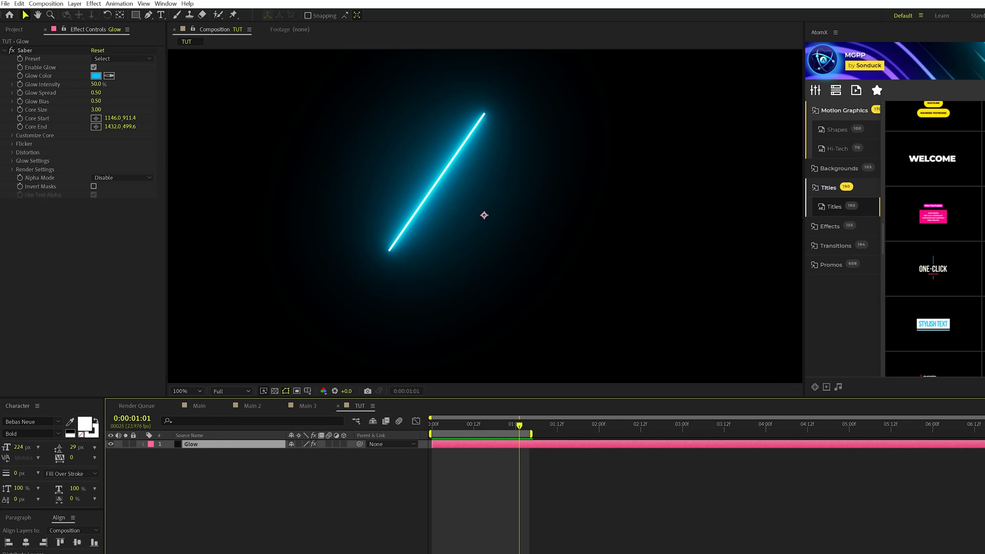
Duplicate the Glow layer and move the copy's Saber Core Start to about 1702, 911.4 to mirror the first beam
click(19, 3)
click(28, 121)
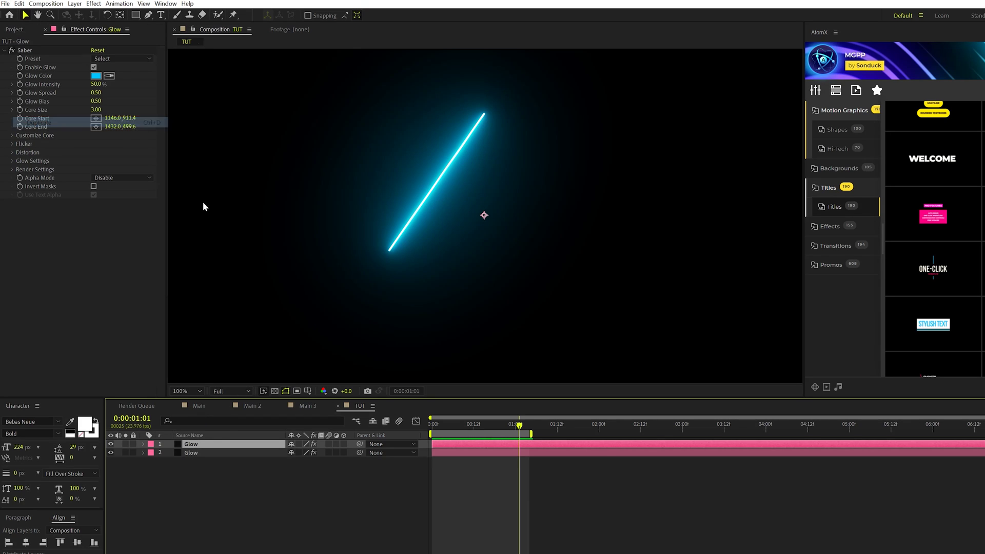
click(26, 50)
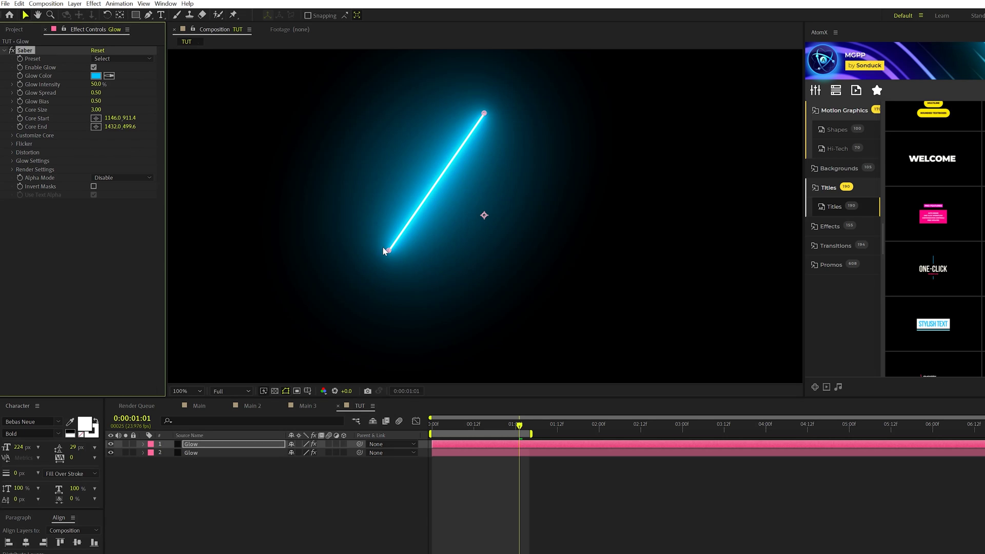
drag(389, 252, 573, 251)
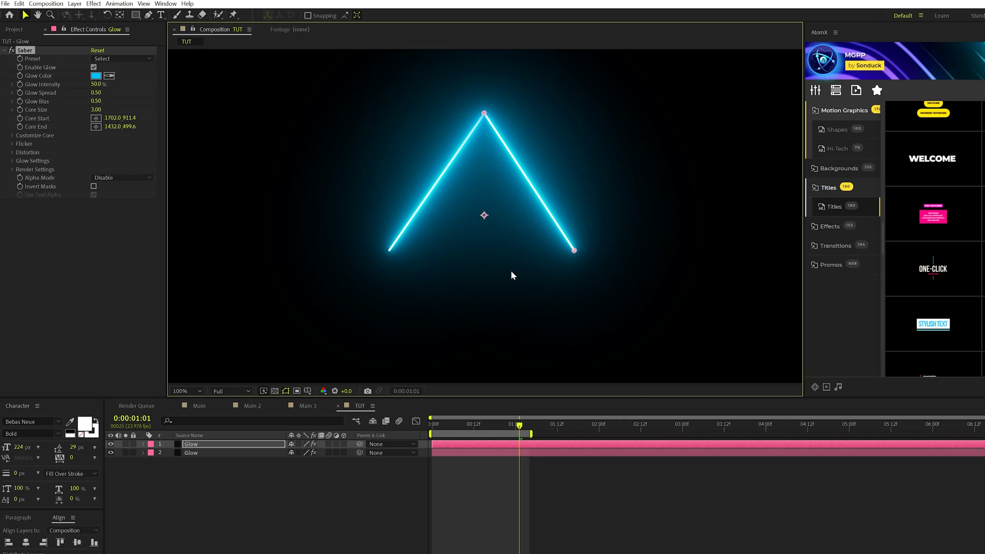
Set the duplicated beam's Glow Color to red FF0030 and place its layer below the blue Glow layer
click(95, 75)
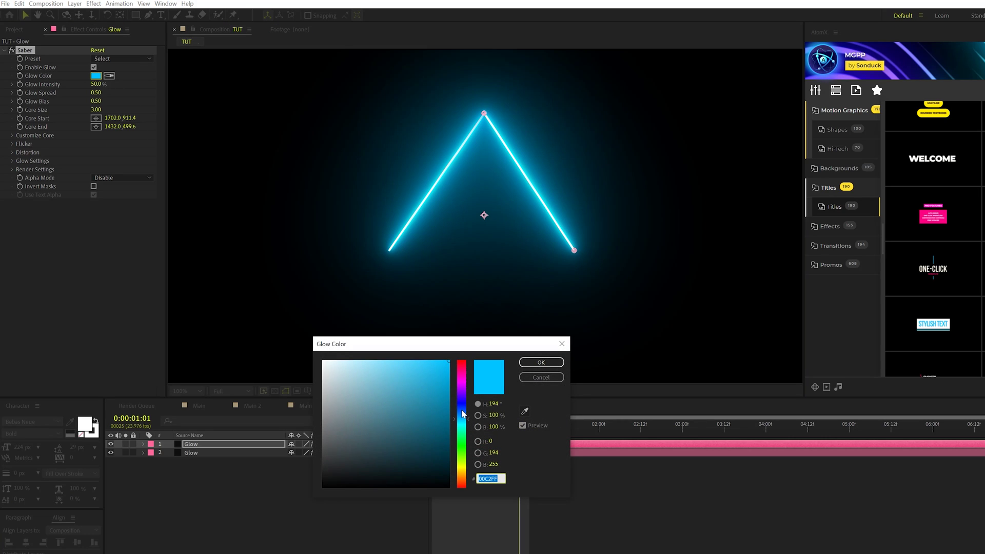
drag(462, 414, 463, 366)
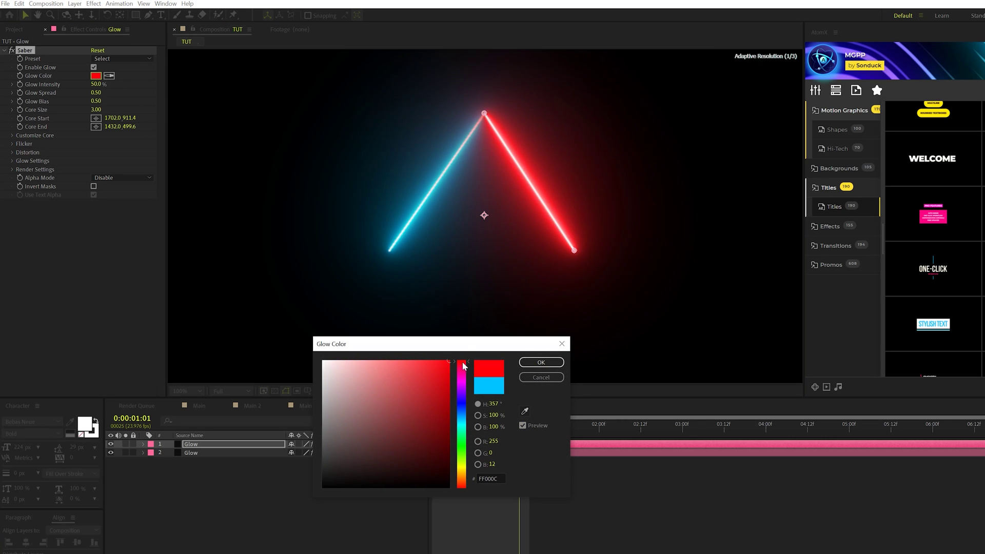
click(542, 362)
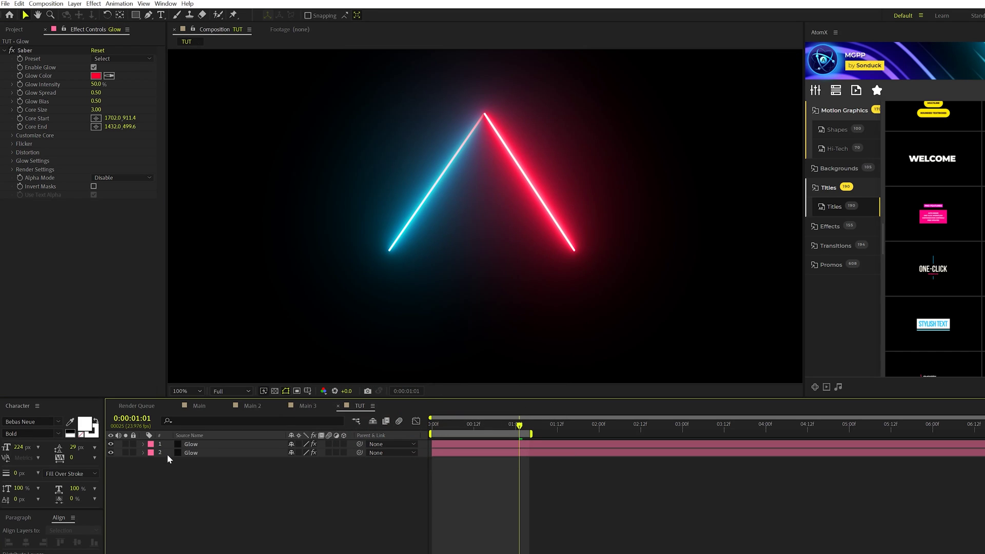
drag(193, 451, 188, 441)
click(264, 515)
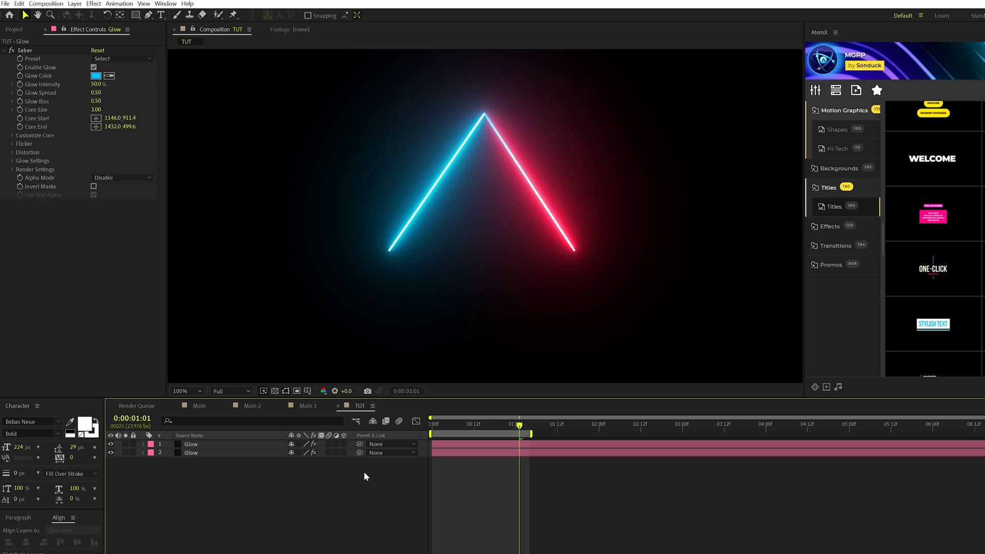
Examine the finished neon design in the Main composition for reference, and return to the TUT composition
key(Page_Down)
key(Page_Down)
key(Page_Down)
key(Page_Down)
scroll(460, 269, down, 1)
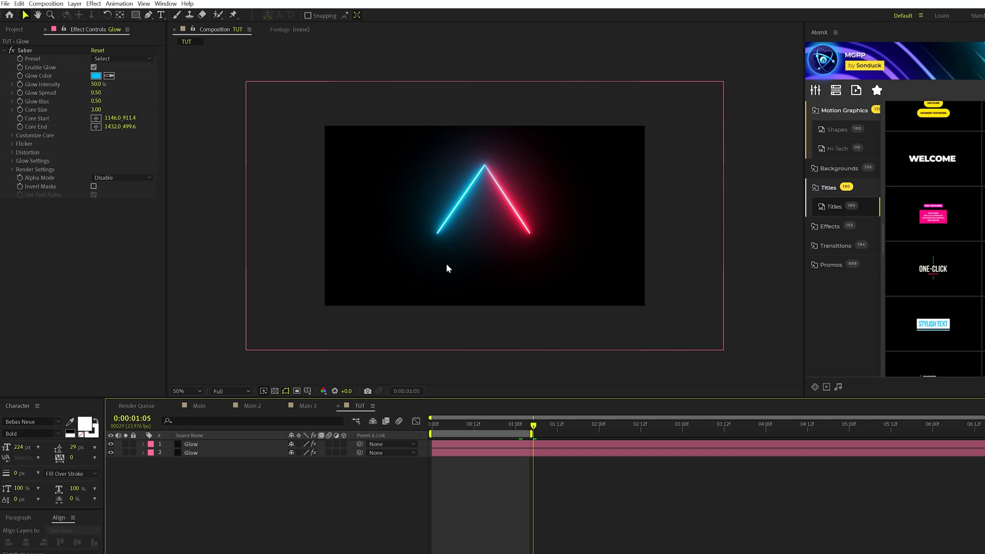
click(200, 406)
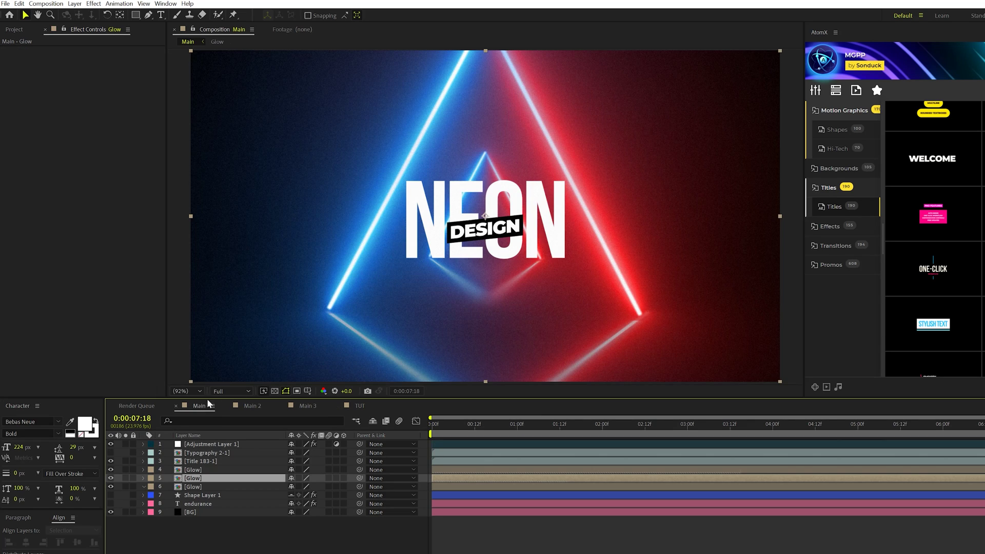
click(355, 405)
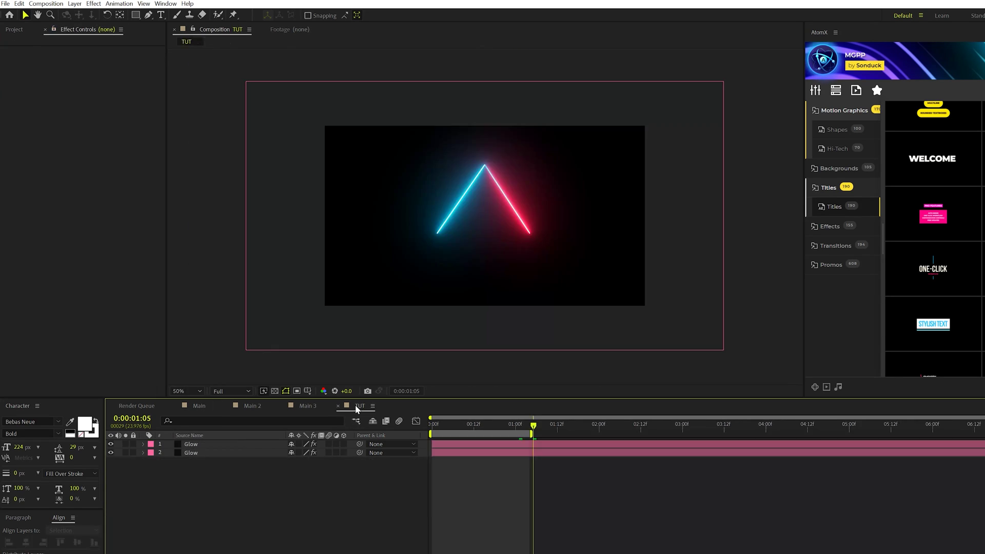
key(period)
Duplicate the red Glow layer
click(186, 445)
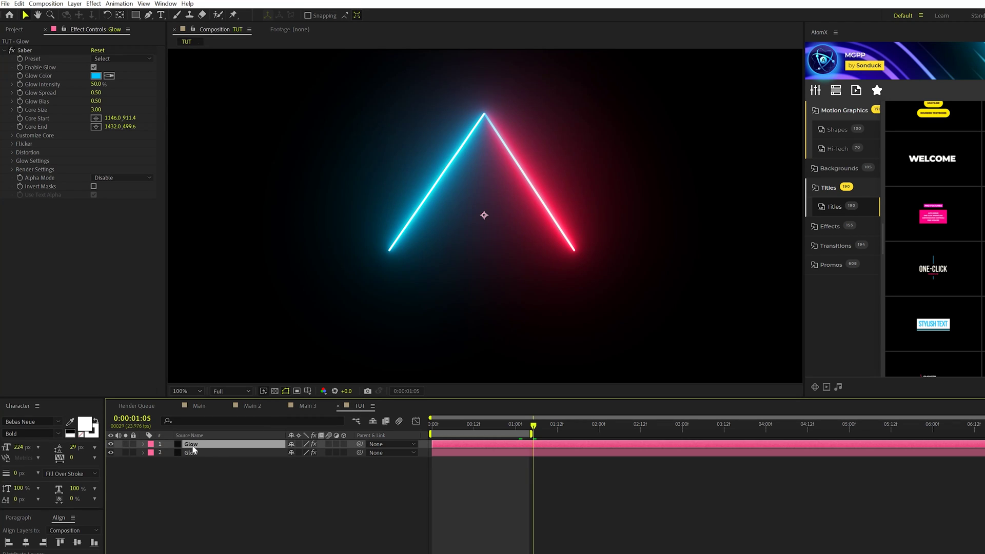
click(193, 454)
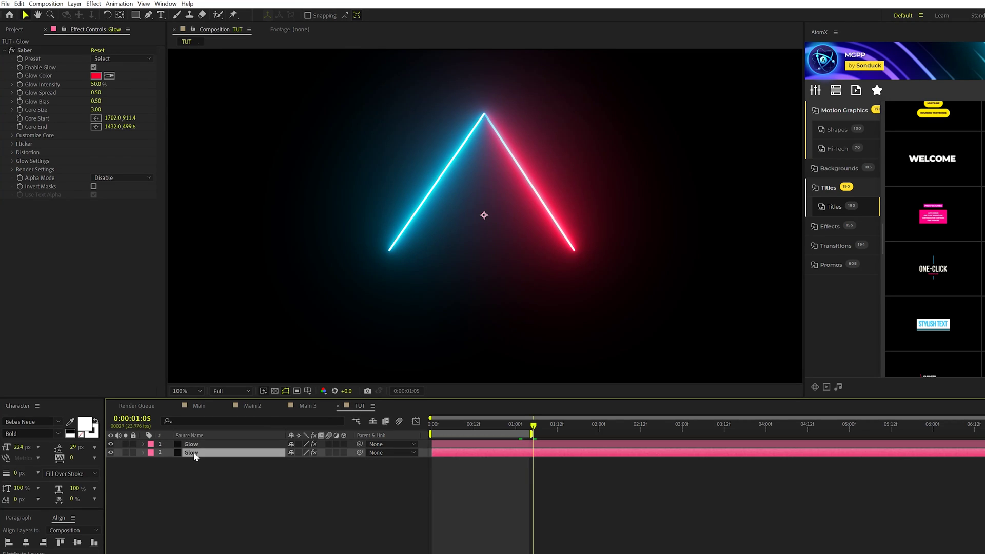
key(ctrl+d)
Rename the lowest Glow layer as Floor and turn on 3D for all three layers
click(187, 461)
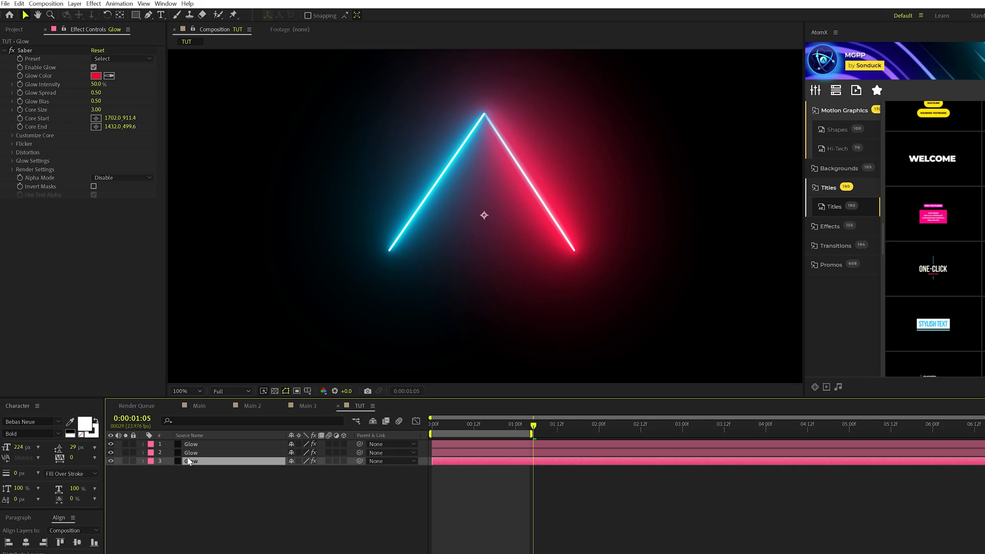
key(Return)
text(Floor)
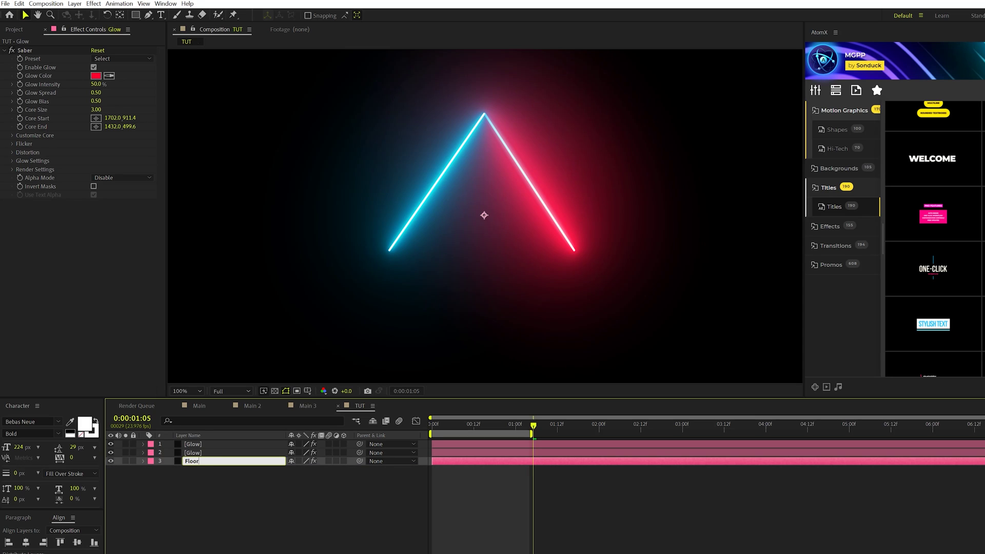
key(Return)
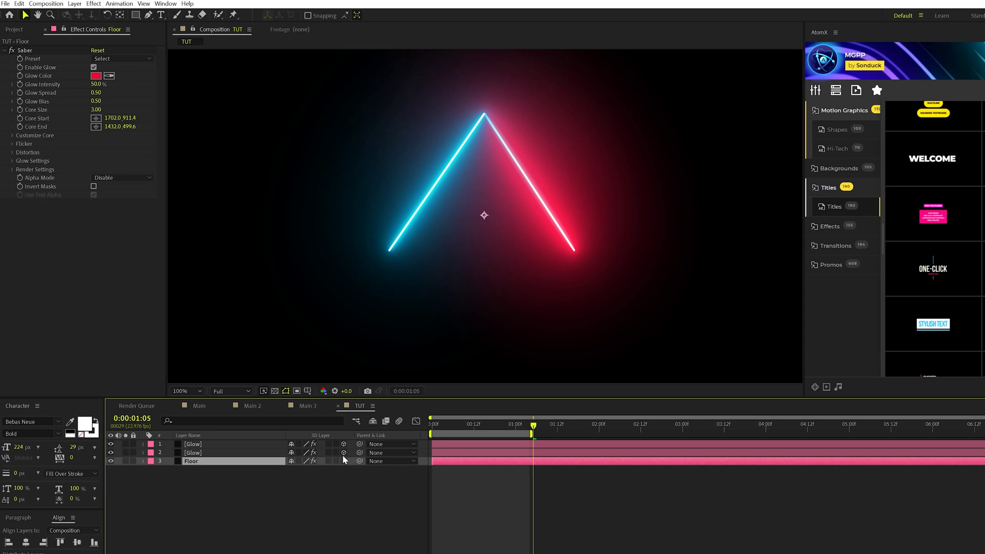
click(343, 460)
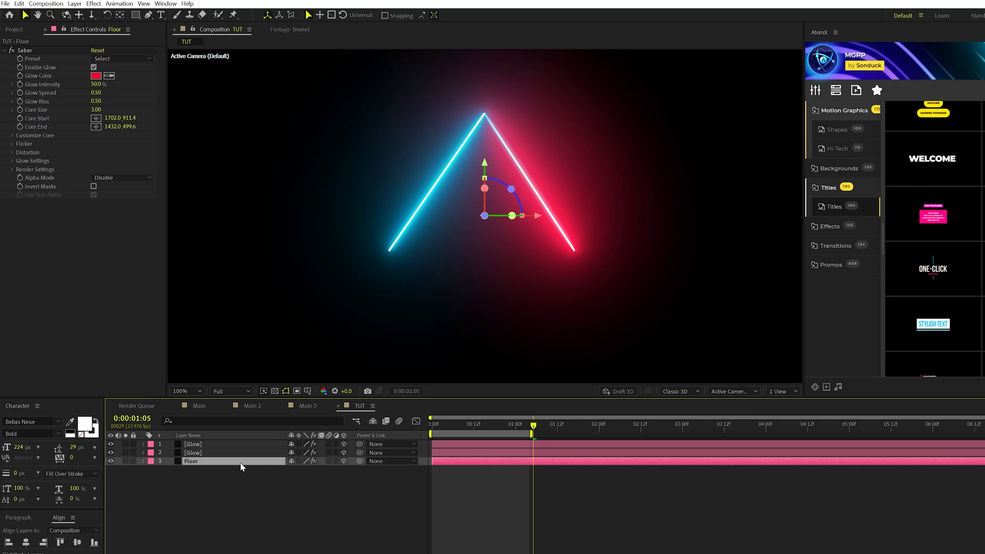
Set the Floor layer's X Rotation to about 106° so its red beam lies flat like a ground reflection
key(r)
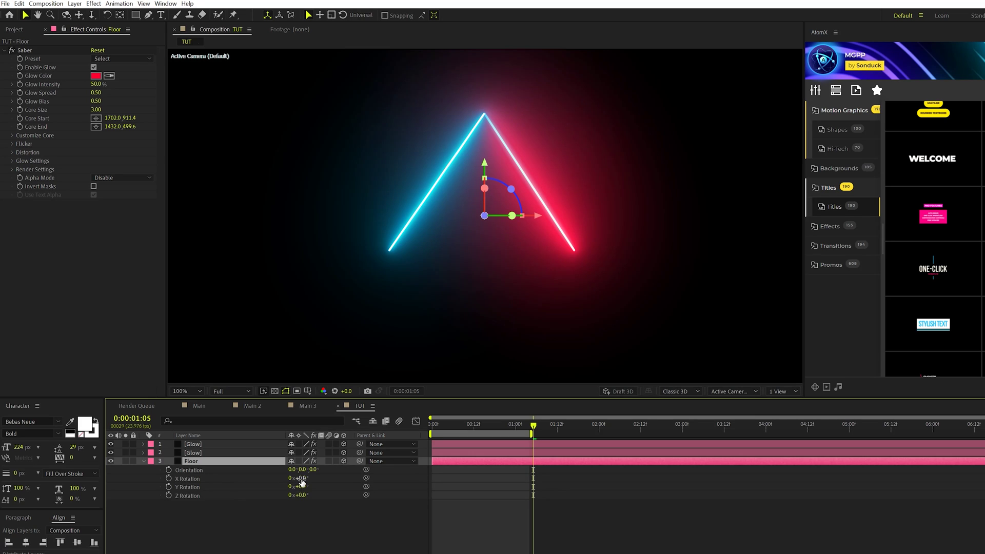
drag(302, 483, 354, 483)
key(F2)
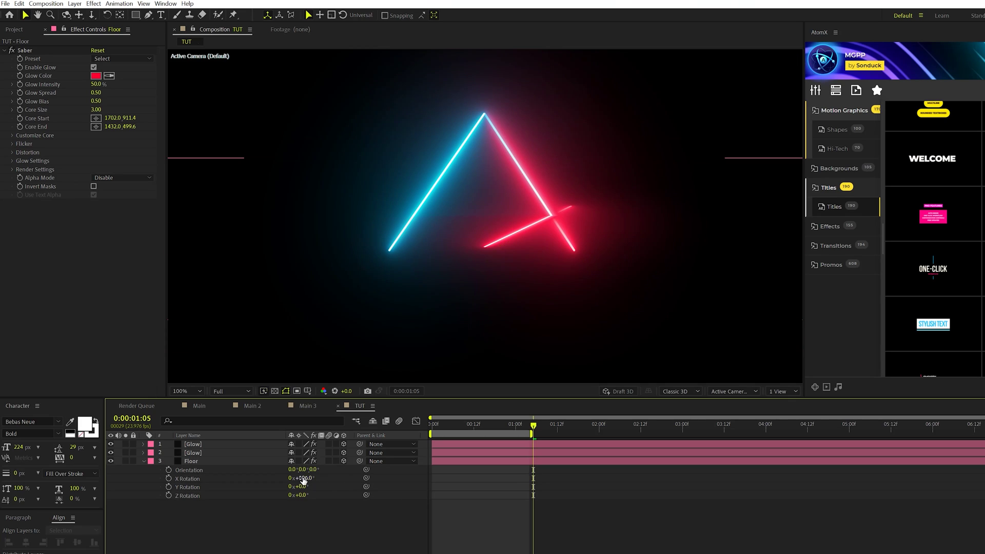
Reposition the Floor layer down and slightly sideways so its beam meets the lower end of the upright red beam
click(203, 461)
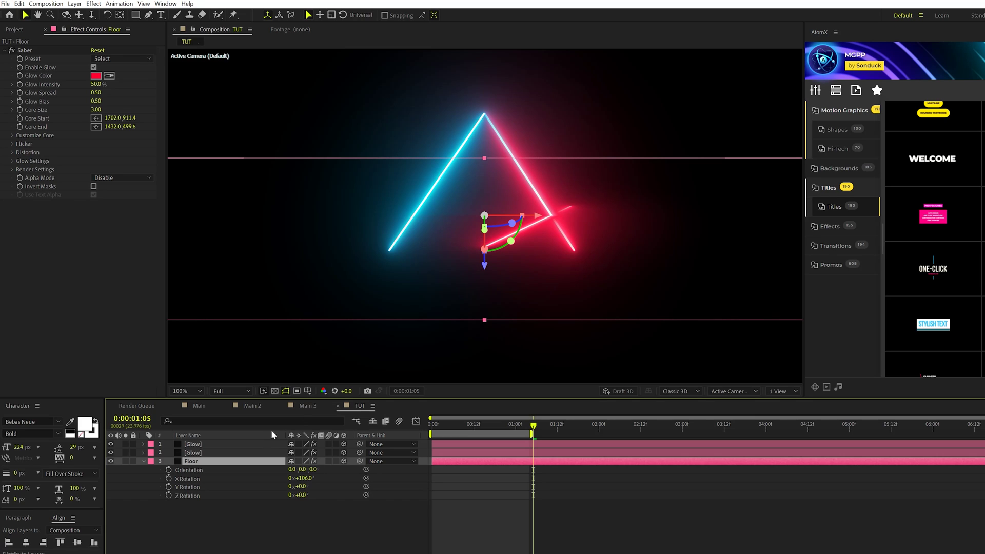
key(p)
drag(311, 469, 376, 473)
drag(297, 470, 320, 469)
click(272, 478)
Set the Floor layer's last Opacity keyframe, at 0:00:01:00, to 60%
click(198, 462)
key(t)
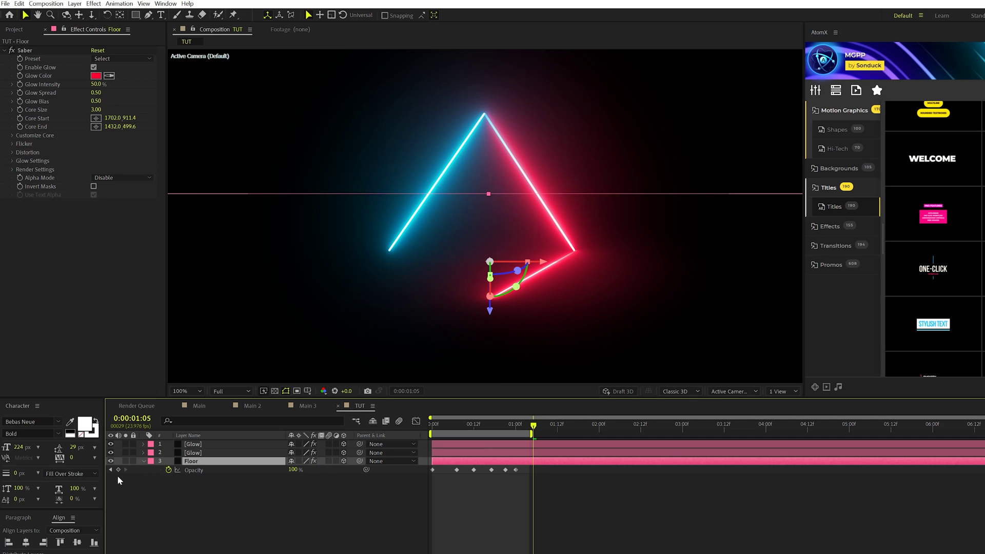
click(111, 470)
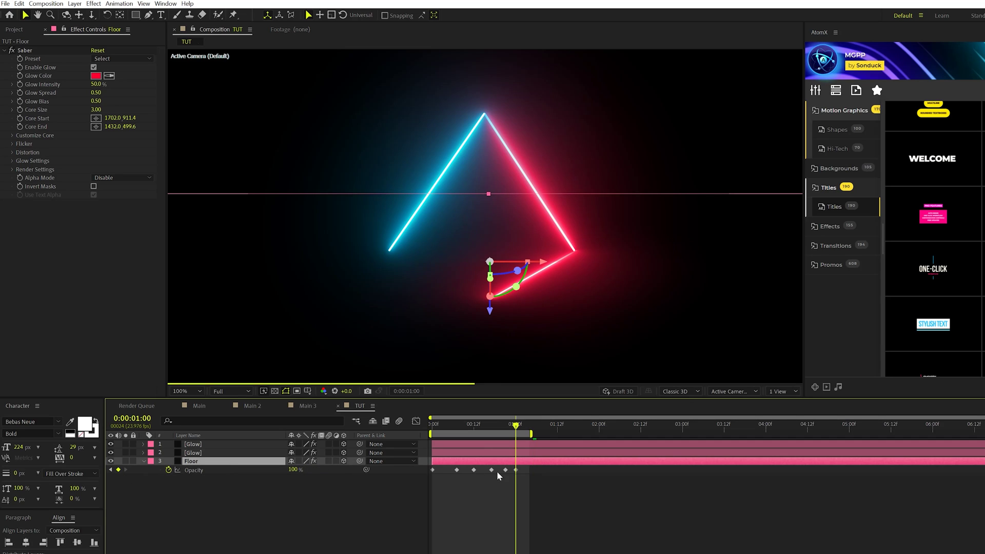
click(295, 470)
text(60)
click(288, 526)
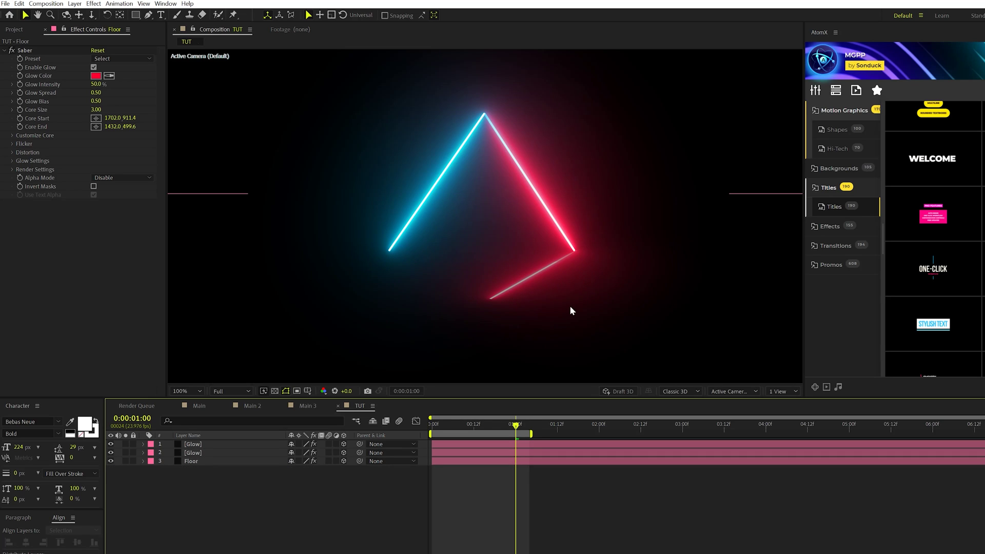
Duplicate the blue Glow layer and place the copy below the Floor layer
click(193, 444)
click(191, 453)
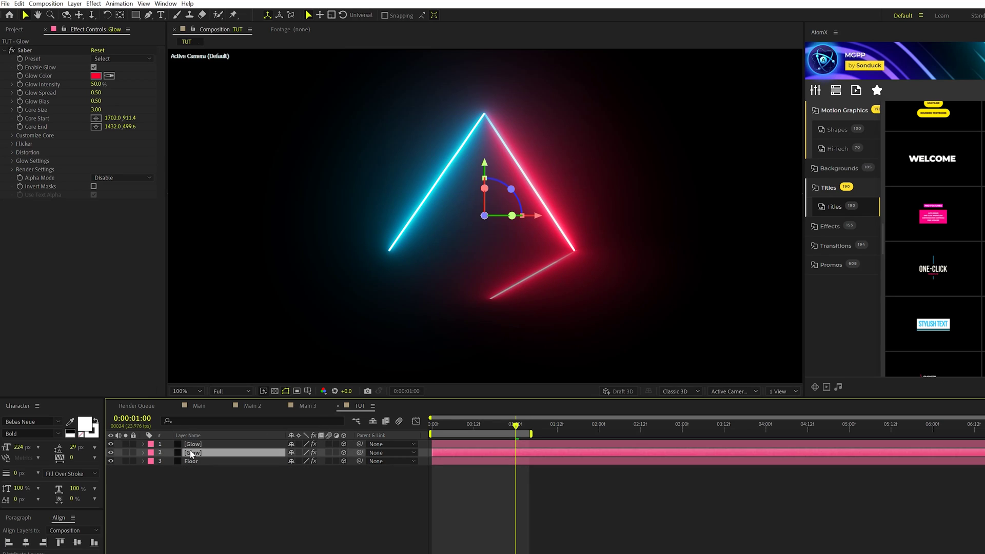
click(193, 445)
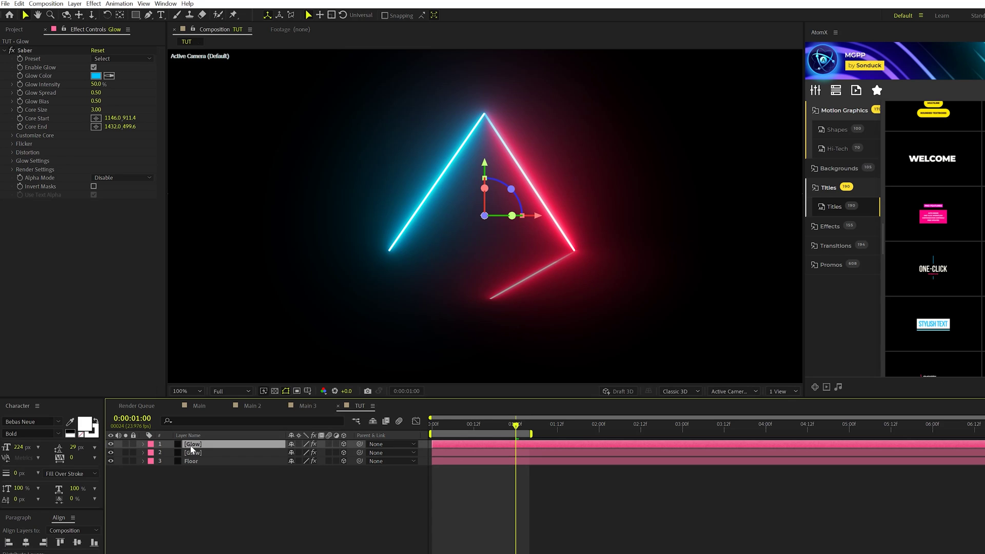
key(ctrl+d)
drag(191, 445, 194, 476)
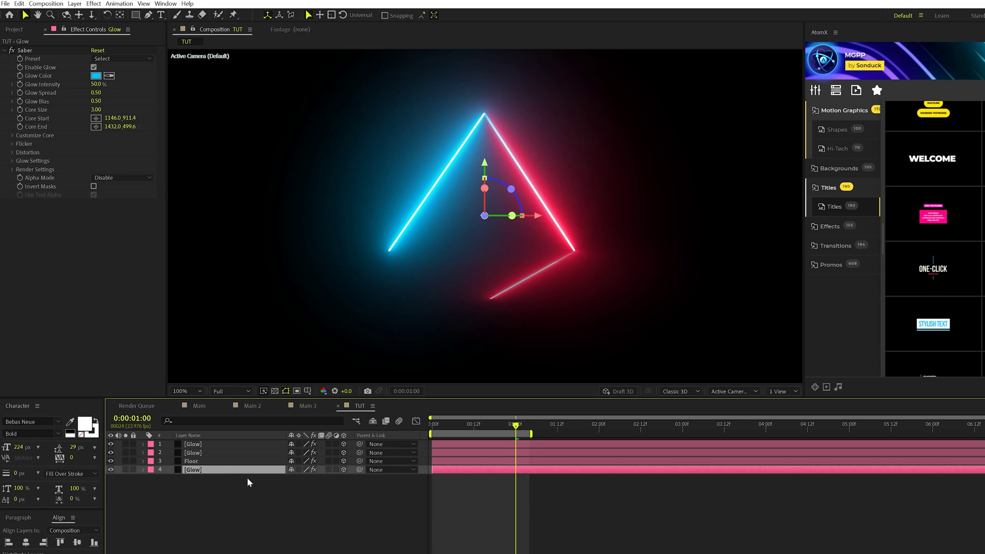
Set the X Rotation of the duplicated blue layer to 106°
key(r)
click(301, 486)
text(106)
key(Return)
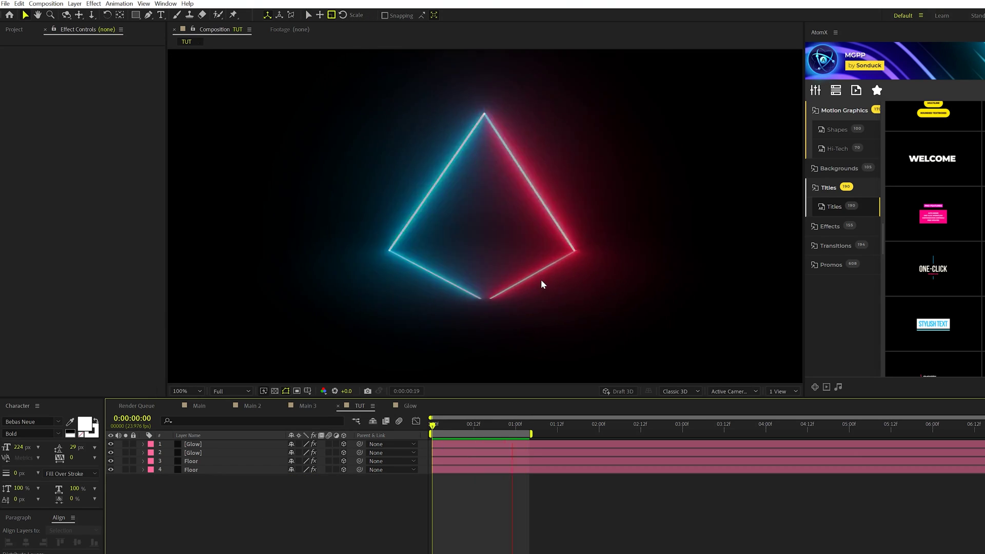
Move the current time to 0:00:01:03 and add a two-node camera with the 50mm preset
click(523, 426)
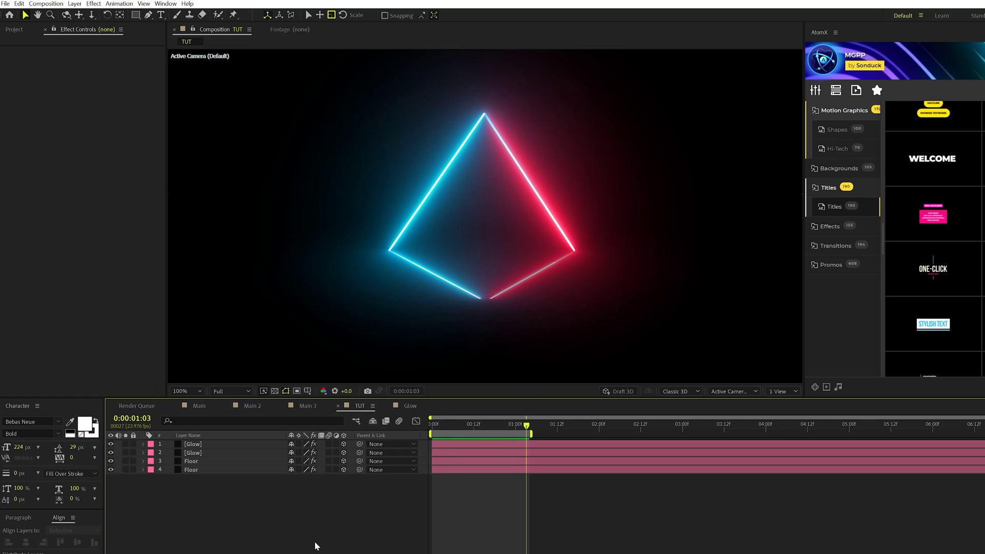
click(74, 4)
mouse_move(169, 15)
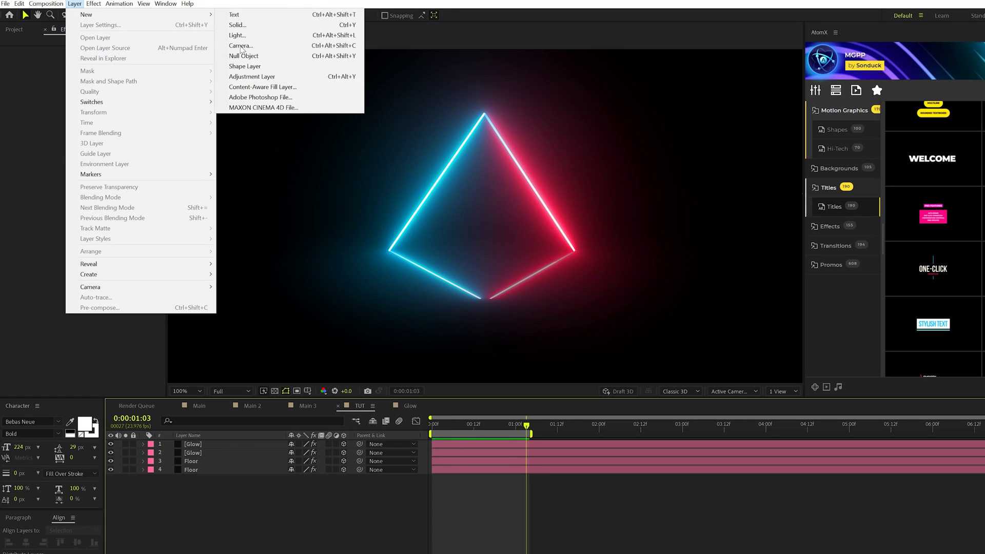
click(295, 45)
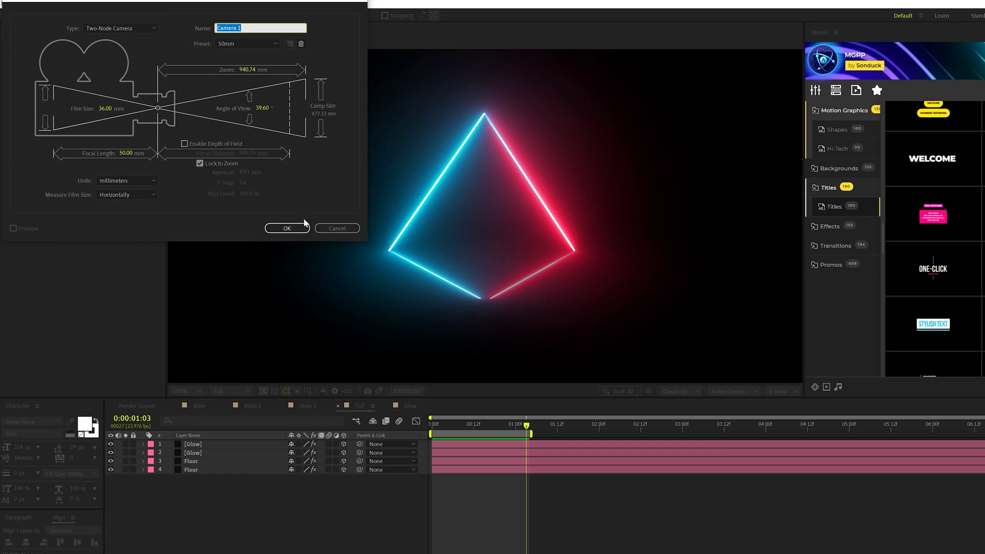
click(302, 227)
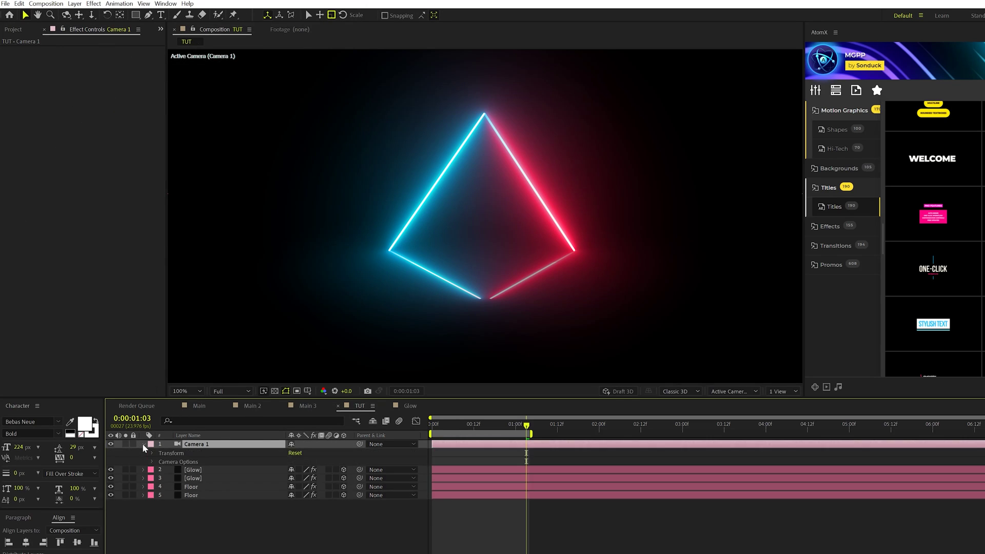
Turn on Depth of Field for Camera 1 and set its Aperture to 135 pixels and Blur Level to 200%
click(152, 461)
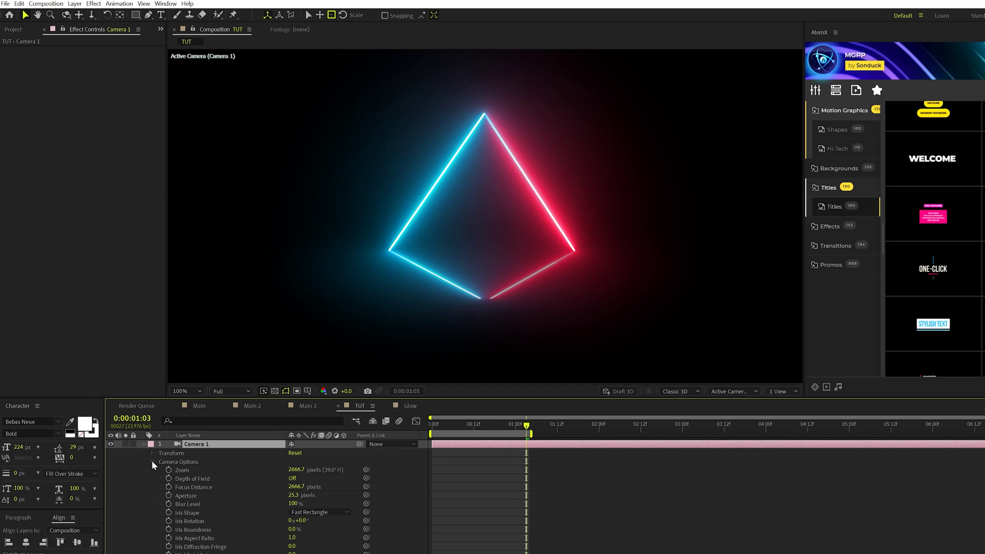
click(292, 478)
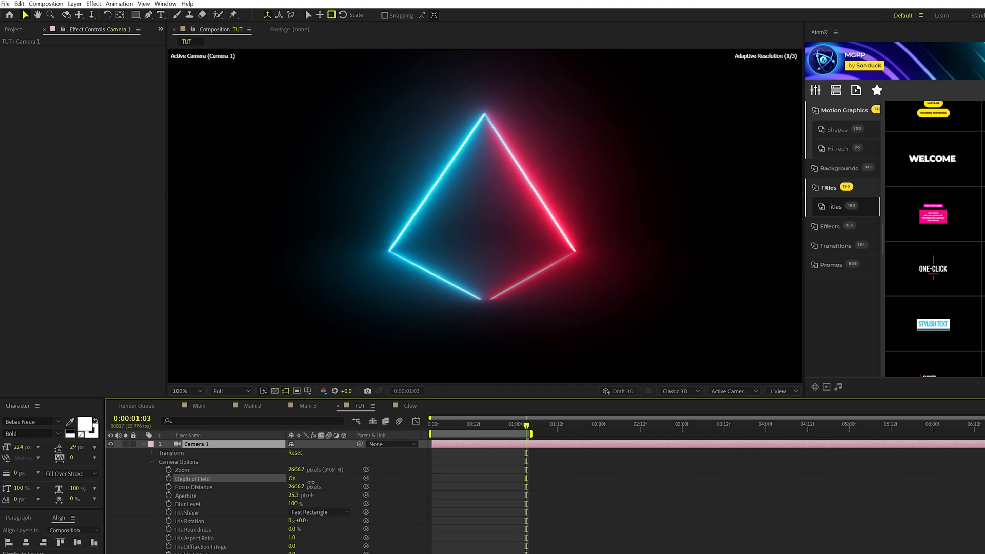
click(292, 495)
text(135)
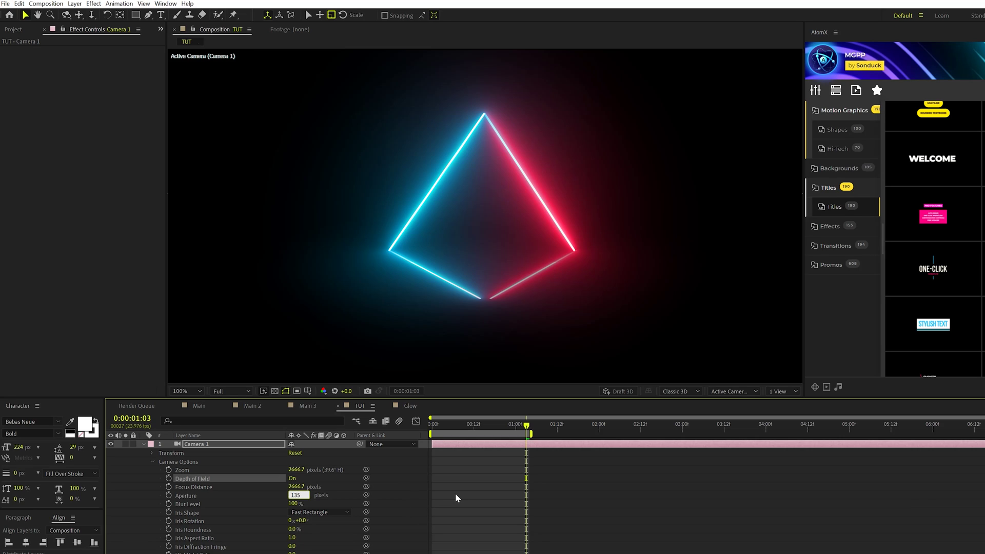
click(455, 494)
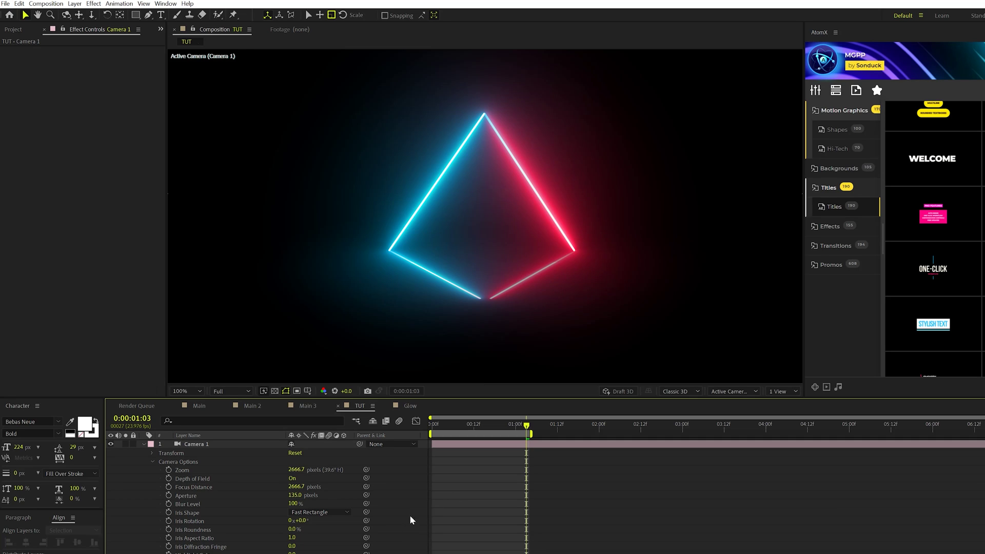
click(293, 504)
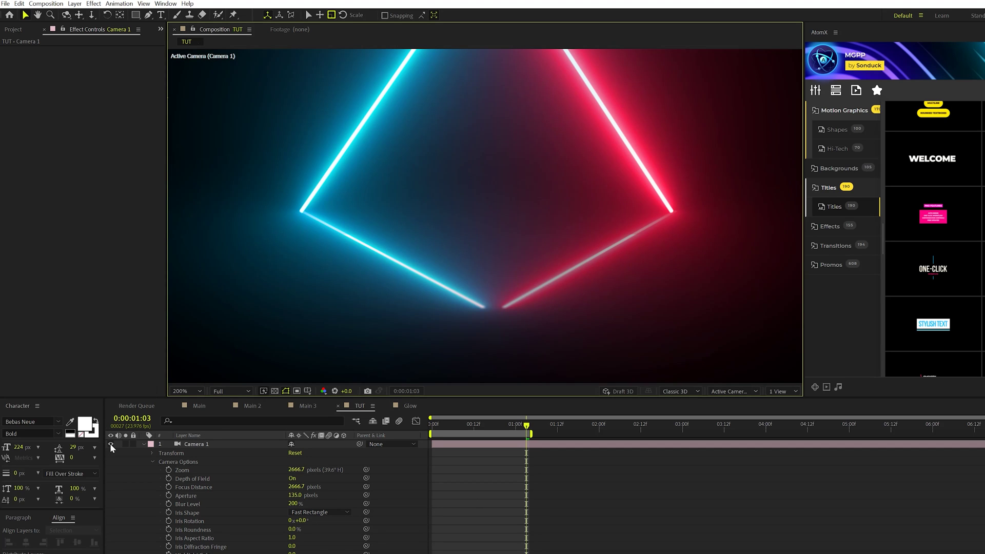
Compare the floor beams with Camera 1 switched off and on, and collapse the camera's properties
click(111, 444)
click(111, 444)
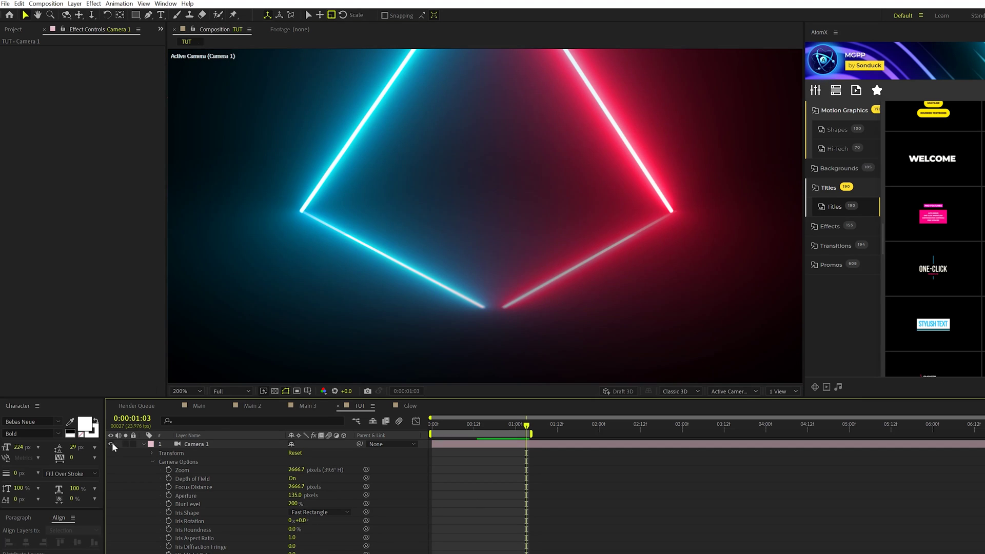
click(184, 393)
click(185, 411)
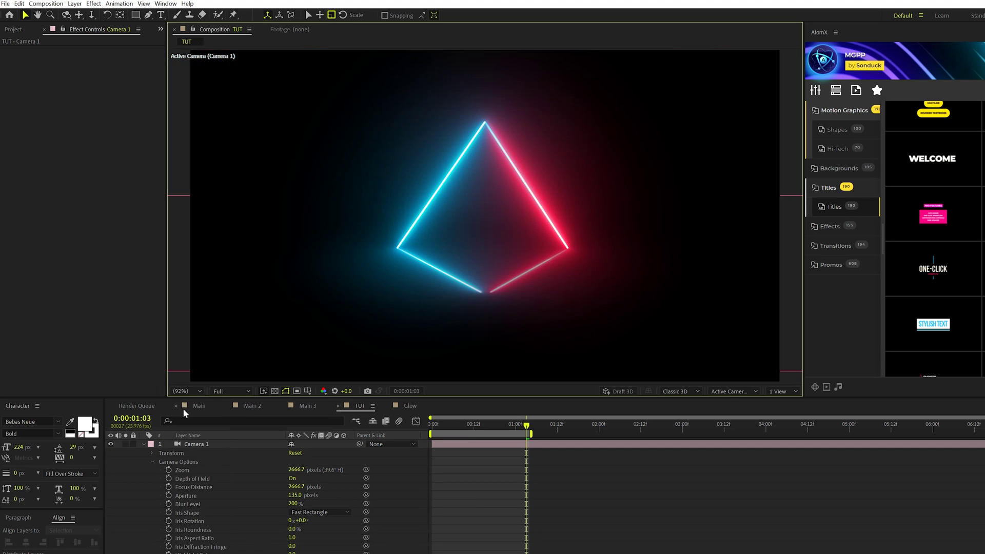
click(143, 443)
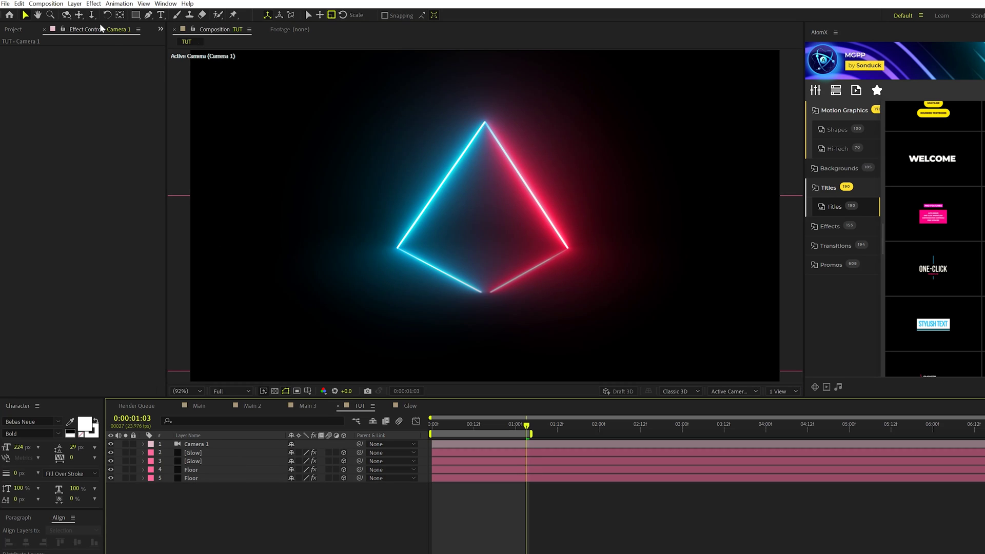
Add a null object and parent Camera 1 to it
click(75, 3)
mouse_move(82, 14)
click(269, 60)
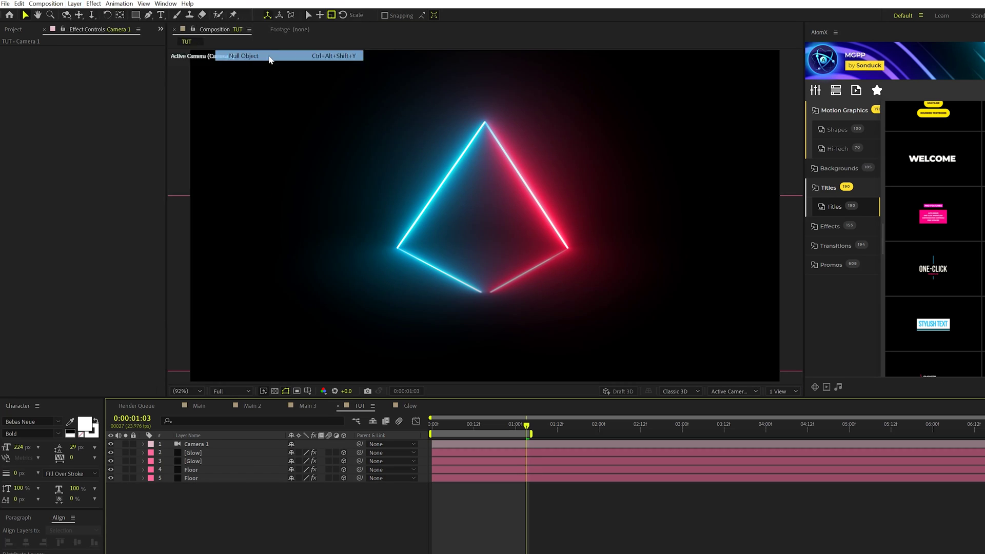
drag(360, 454, 198, 446)
Animate the null's Scale with a 100% keyframe at 0:00:00:00 and a smaller value at 0:00:05:00
key(Home)
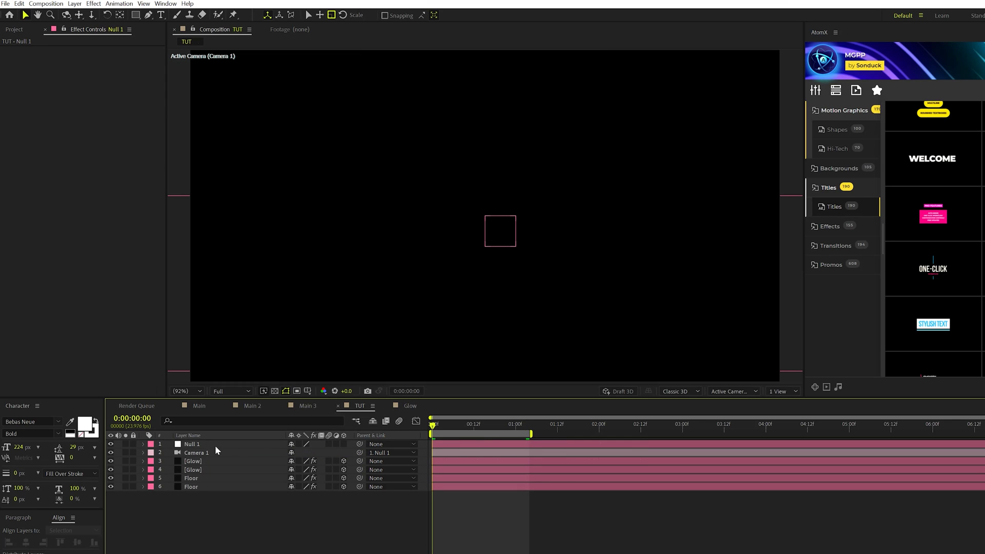
click(191, 445)
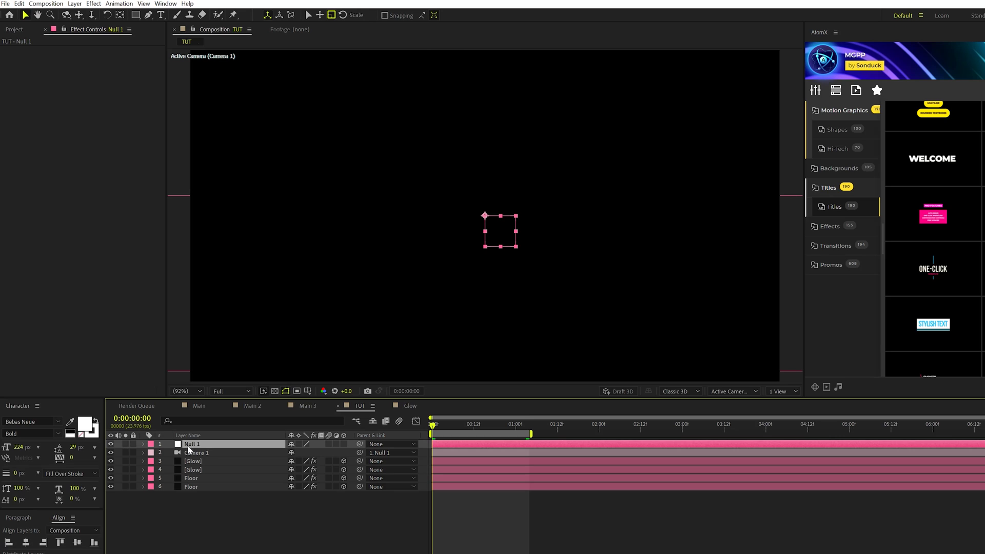
key(s)
click(168, 453)
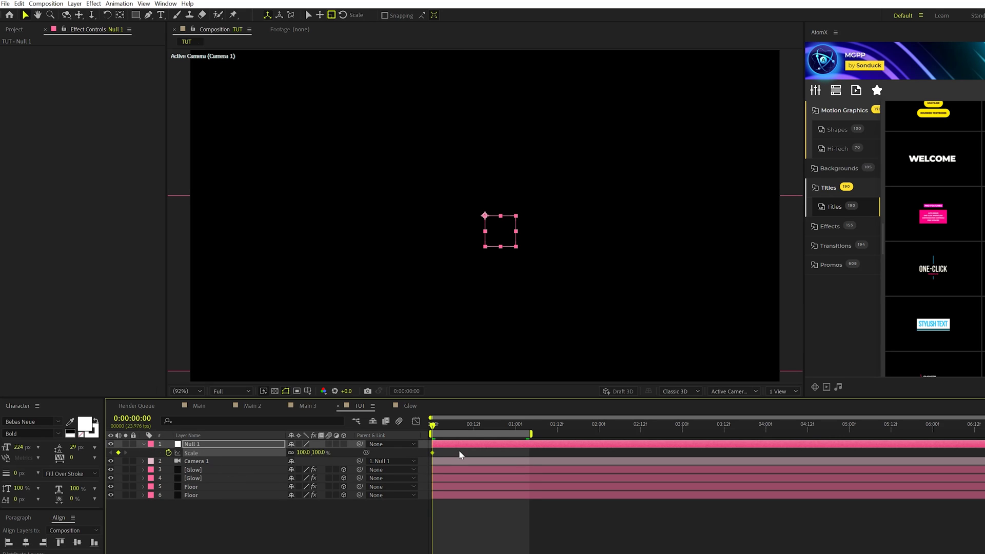
drag(725, 425, 848, 430)
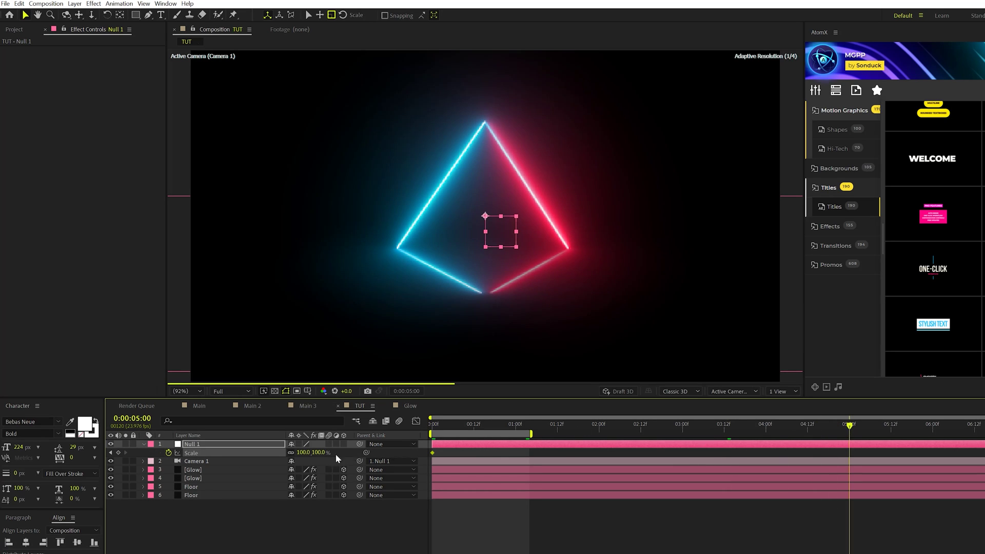
drag(302, 453, 252, 455)
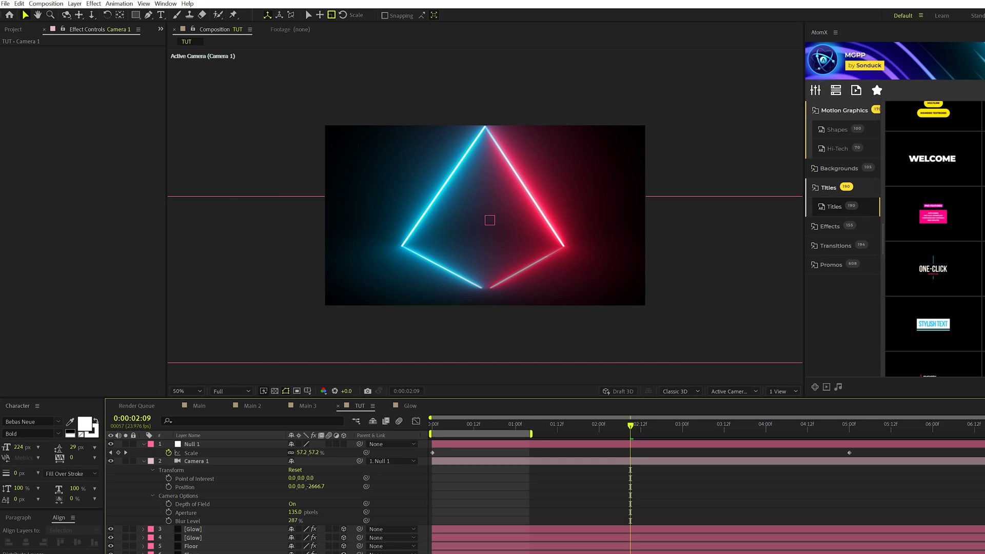
key(ctrl+z)
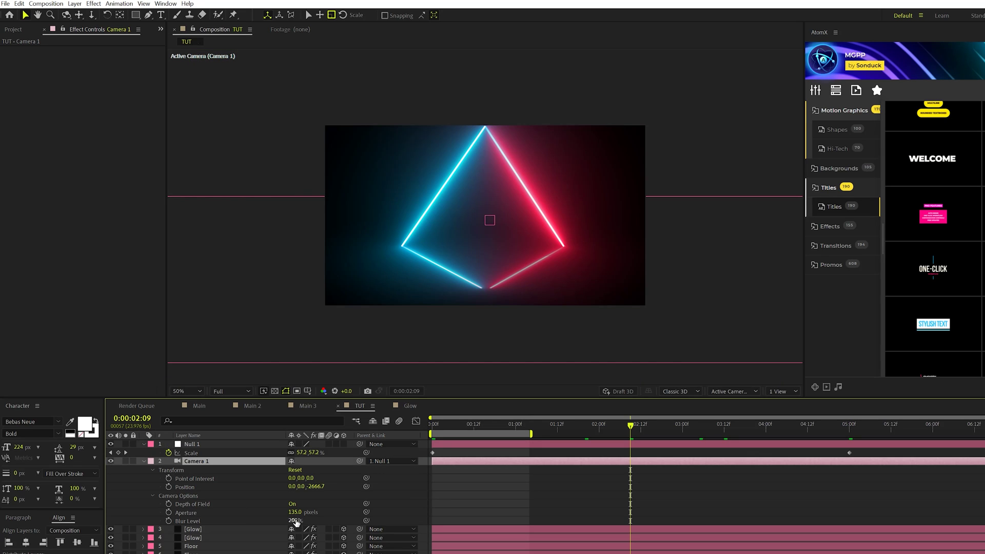
Raise Camera 1's Blur Level to about 706% and check the floor blur at several times in the animation
drag(295, 521, 440, 534)
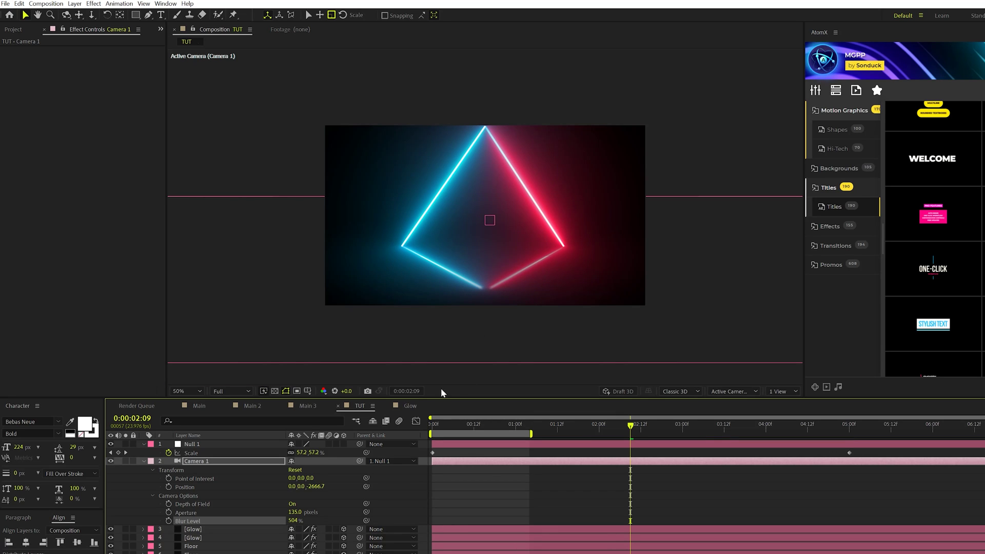
drag(294, 522, 398, 522)
click(572, 433)
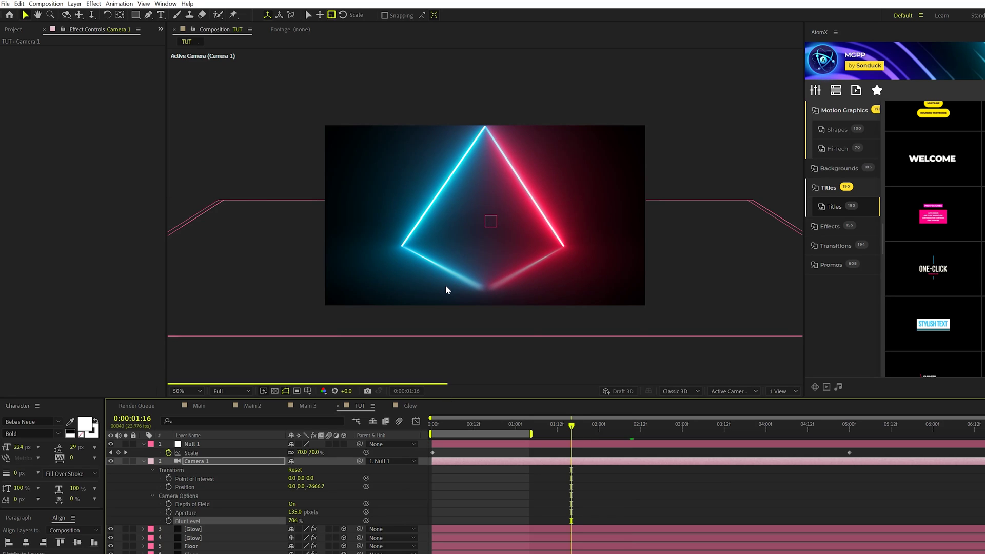
click(762, 425)
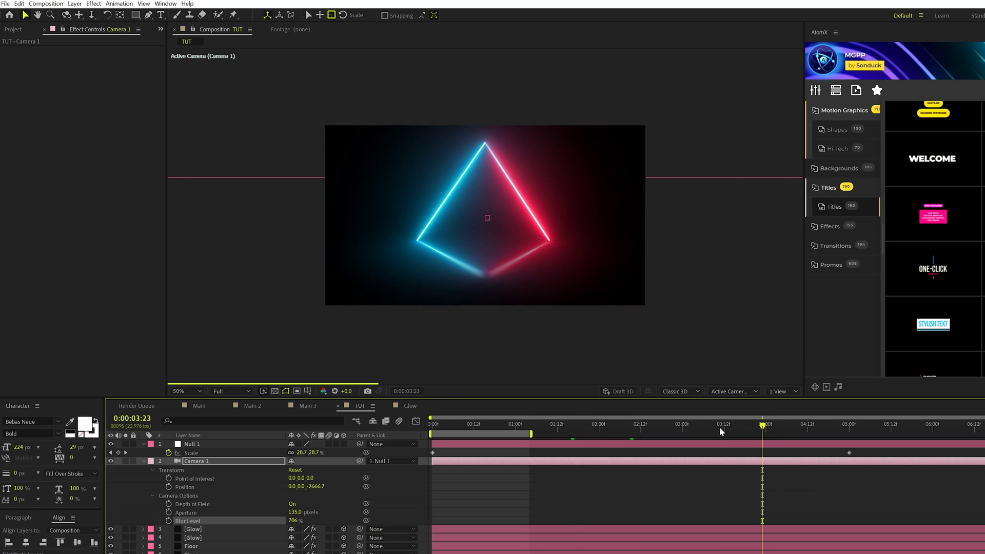
click(483, 424)
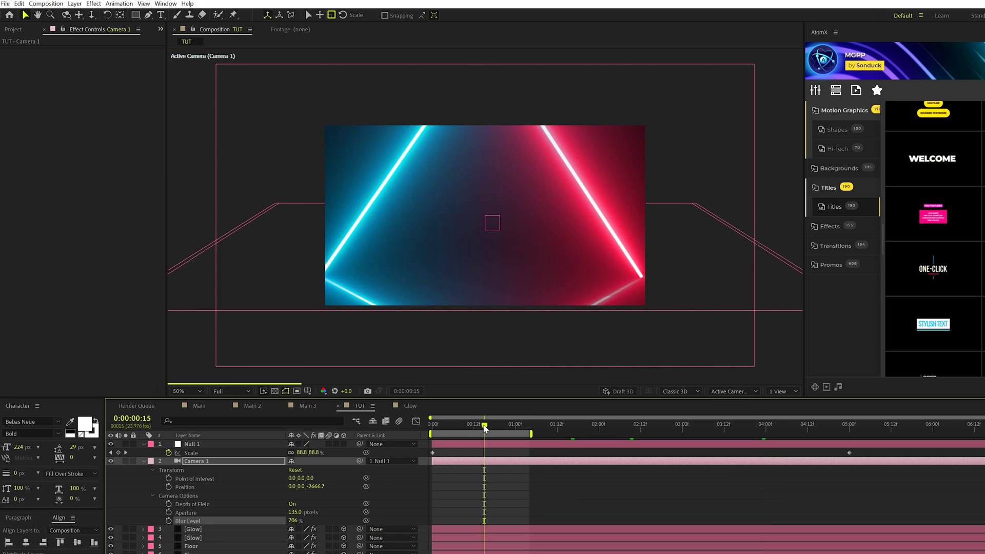
click(731, 424)
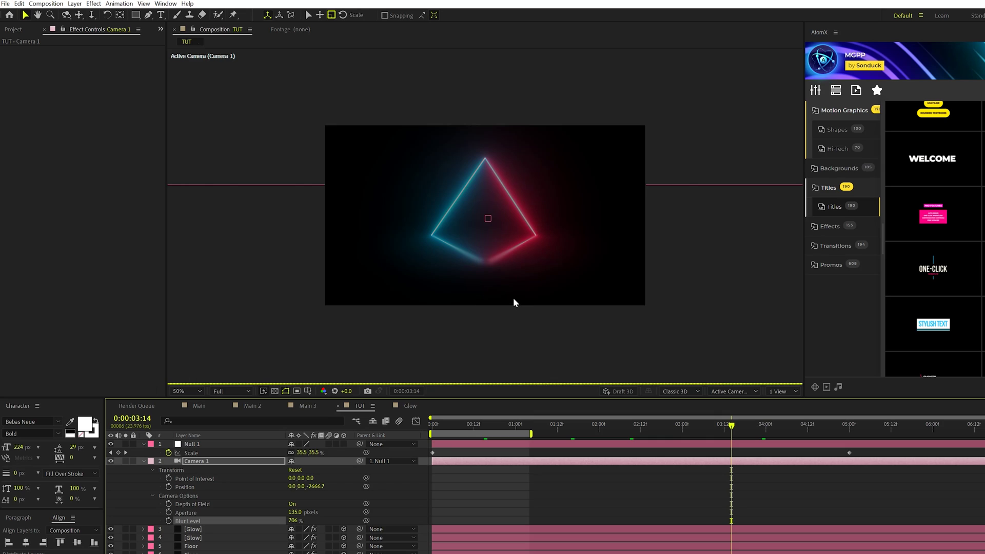
Increase Camera 1's Aperture to about 489 pixels and check the blur at 0:00:04:08
drag(295, 512, 369, 517)
drag(295, 513, 370, 512)
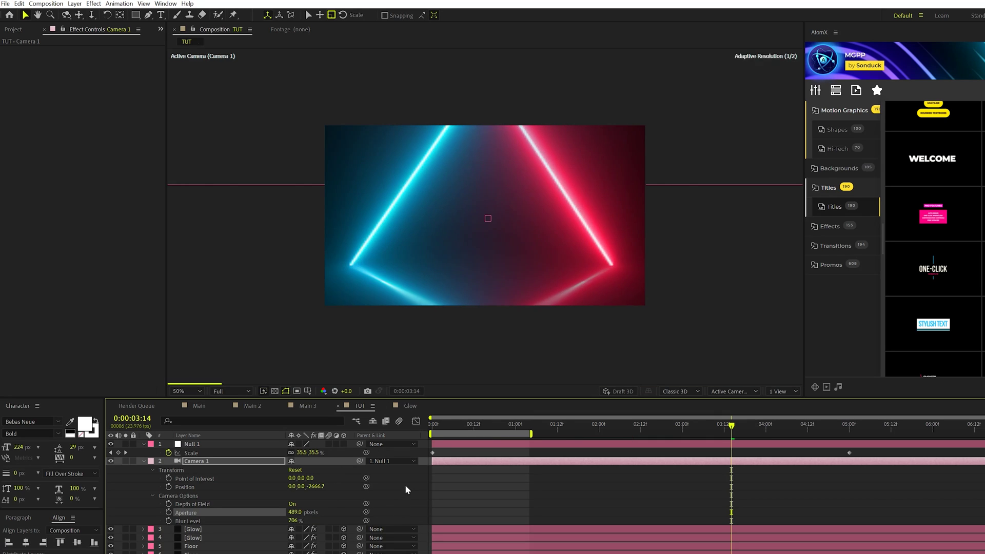
click(794, 424)
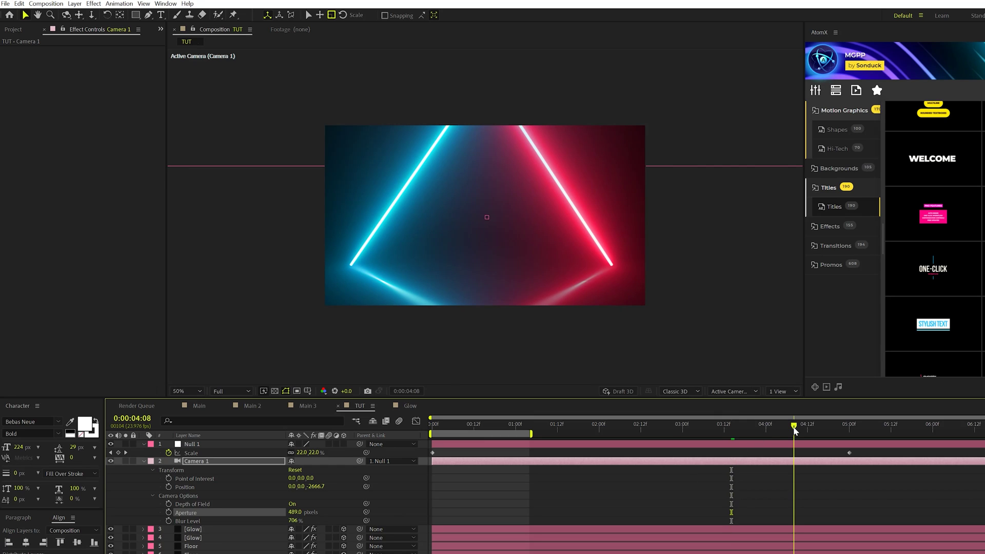
End the TUT work area at 0:00:05:00 and trim the composition to it
click(647, 434)
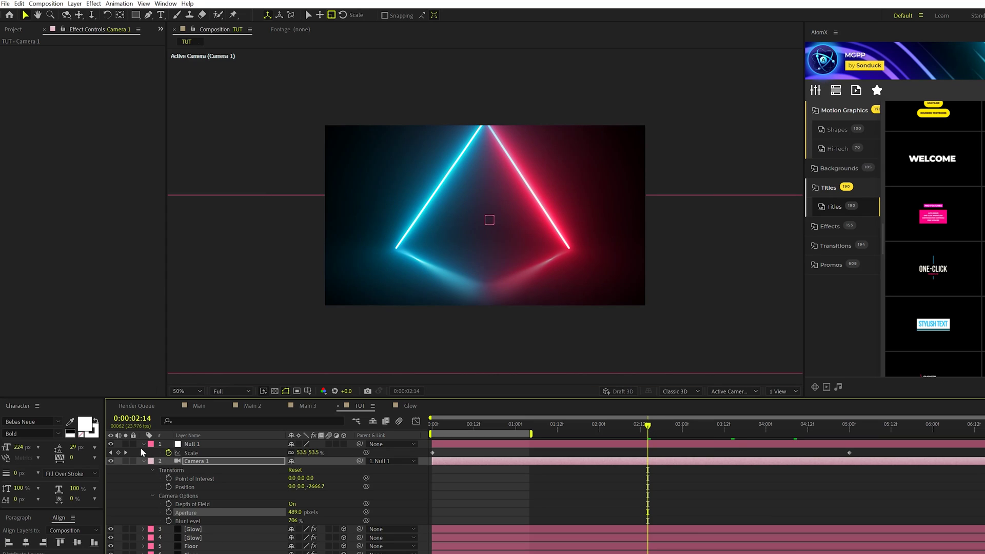
click(849, 426)
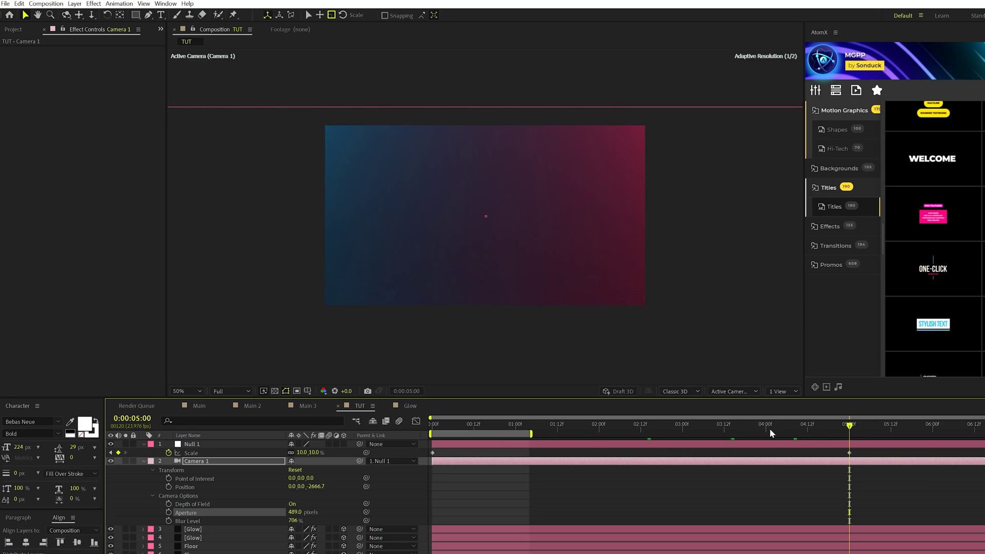
key(n)
right_click(798, 434)
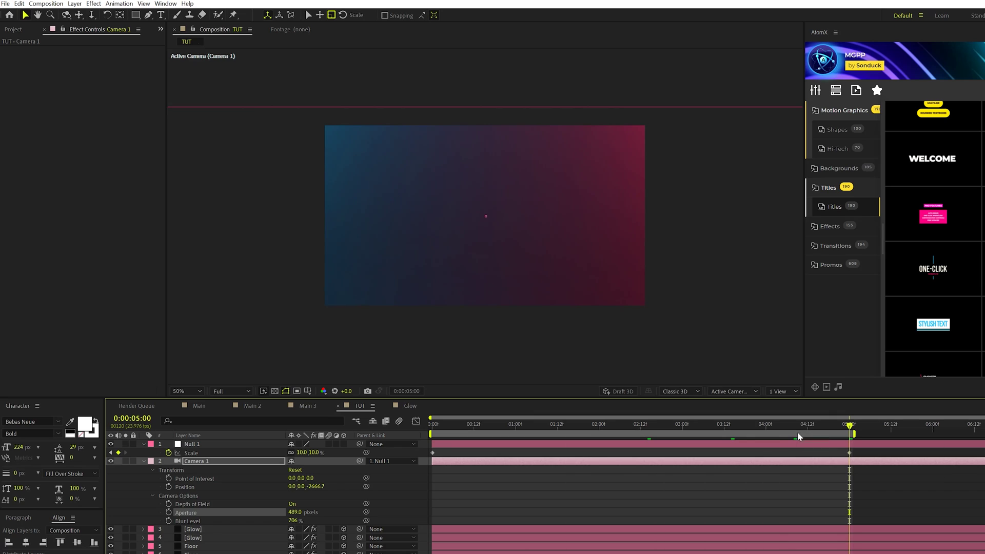
right_click(762, 435)
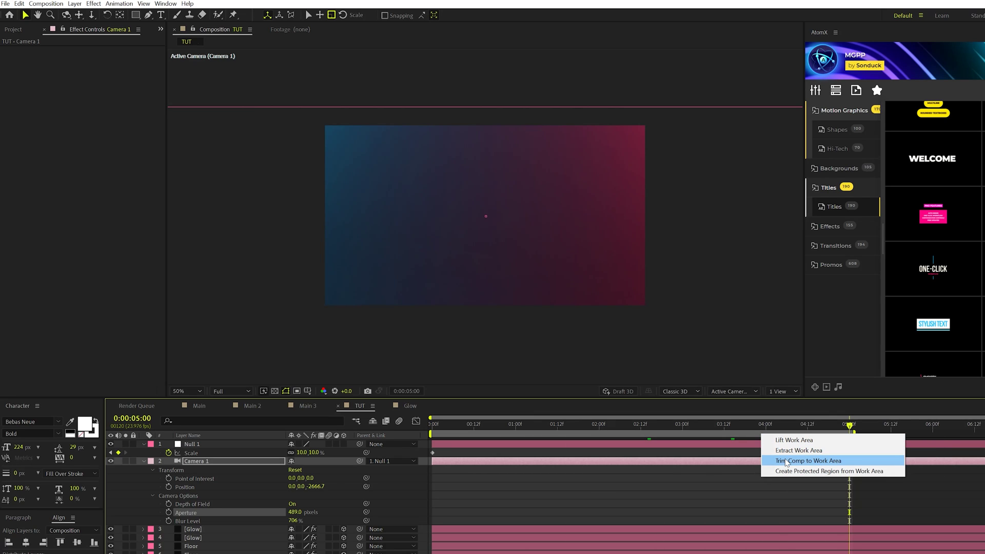
click(791, 461)
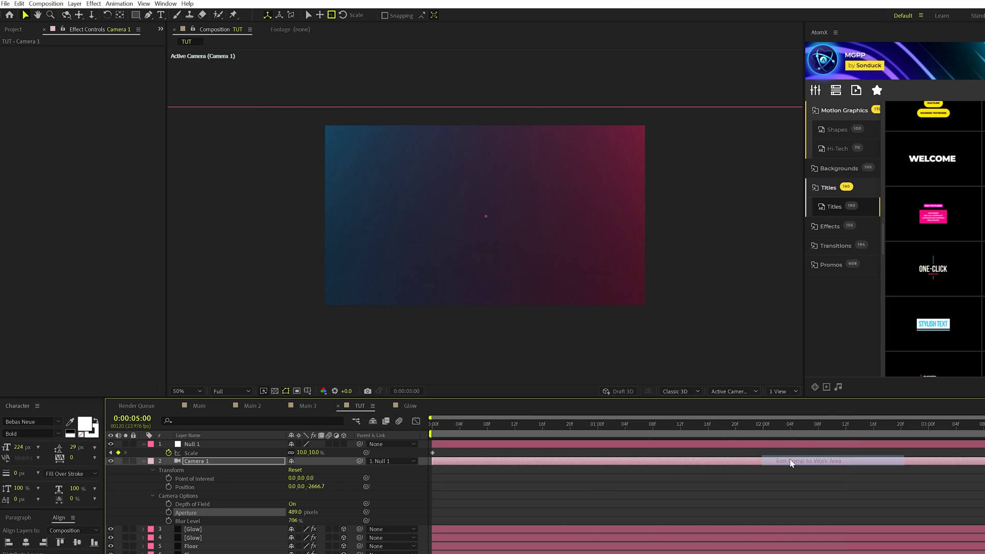
Collapse the layer properties and pre-compose all six layers into a composition named Glow Shape
click(143, 444)
click(144, 452)
drag(179, 551, 244, 423)
key(ctrl+shift+c)
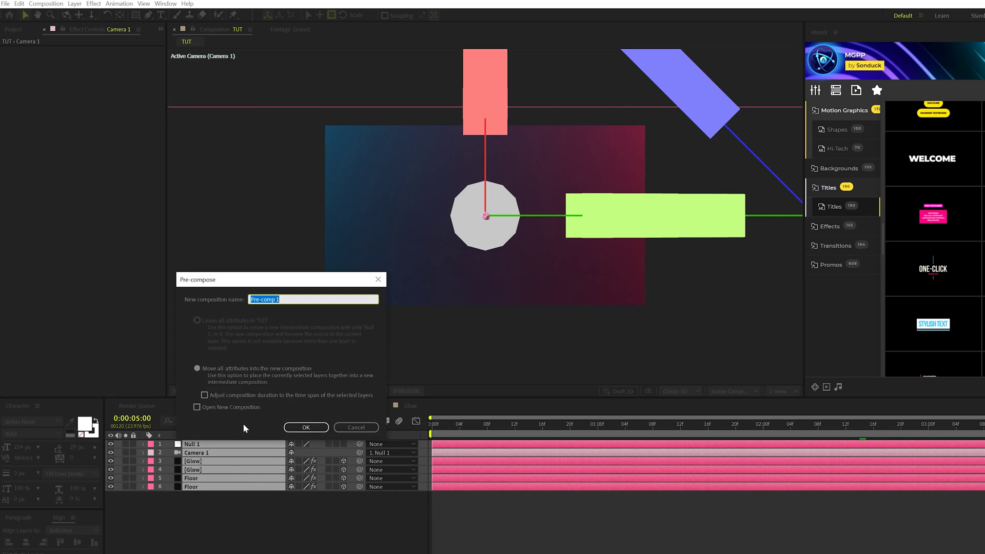
text(Glow Shape)
key(Return)
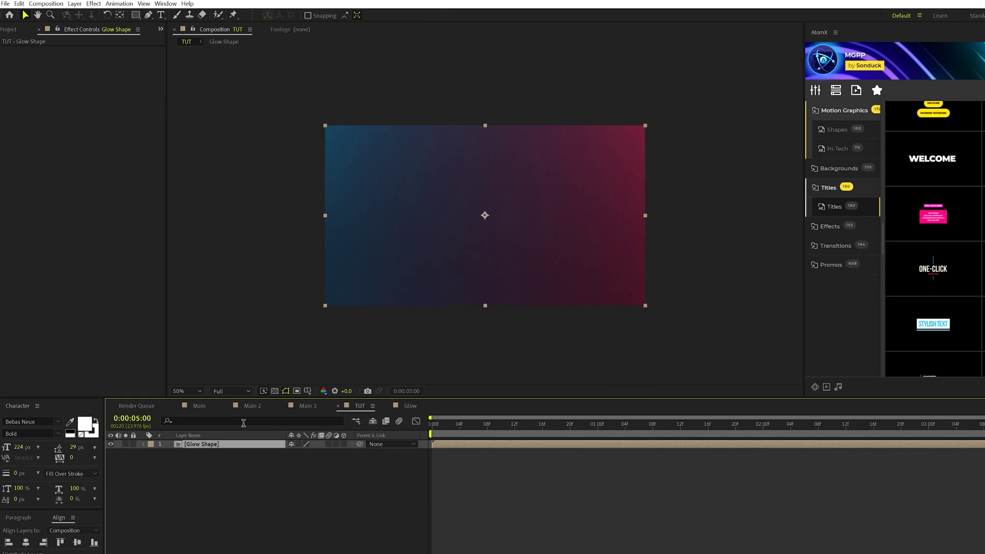
Set the TUT composition's duration to 0:00:15:01
click(46, 4)
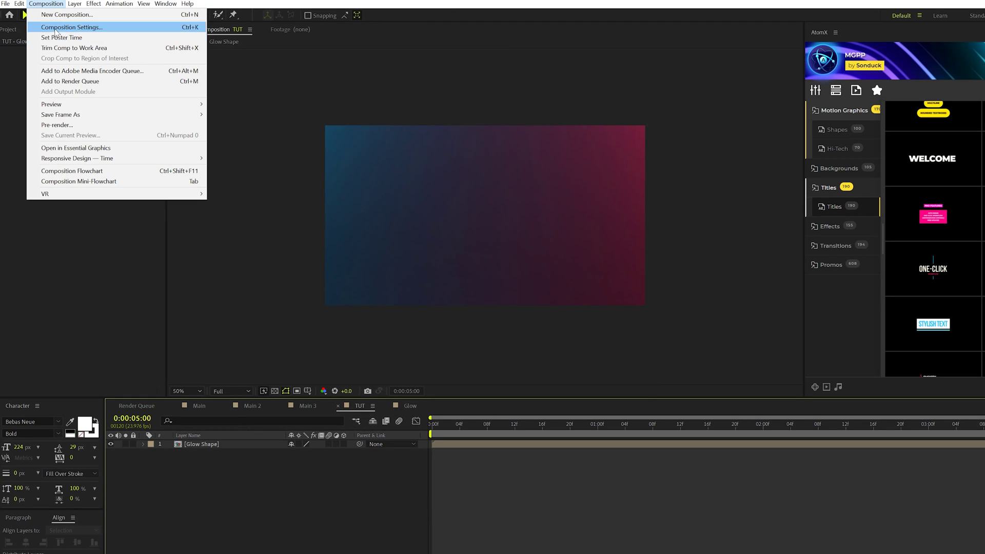
click(56, 27)
click(324, 454)
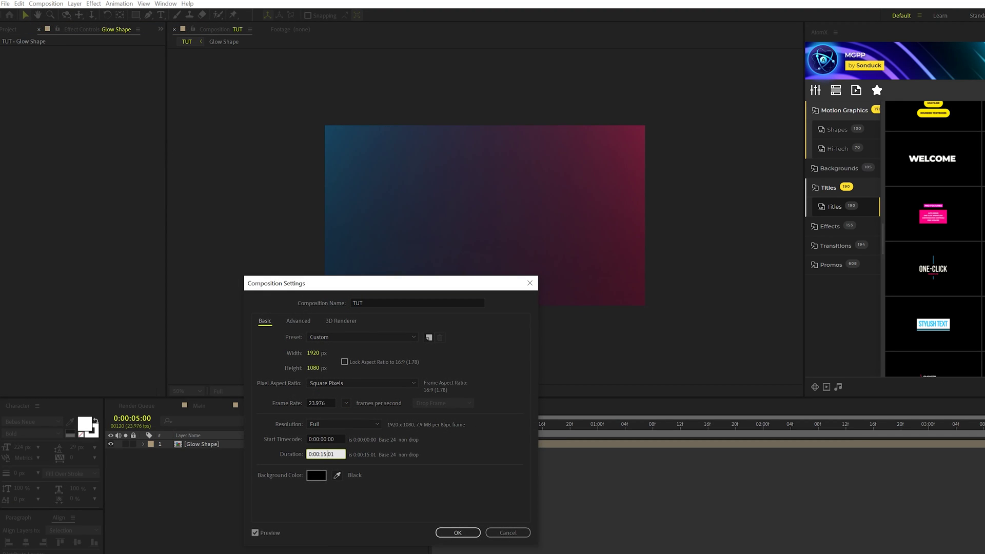
key(Return)
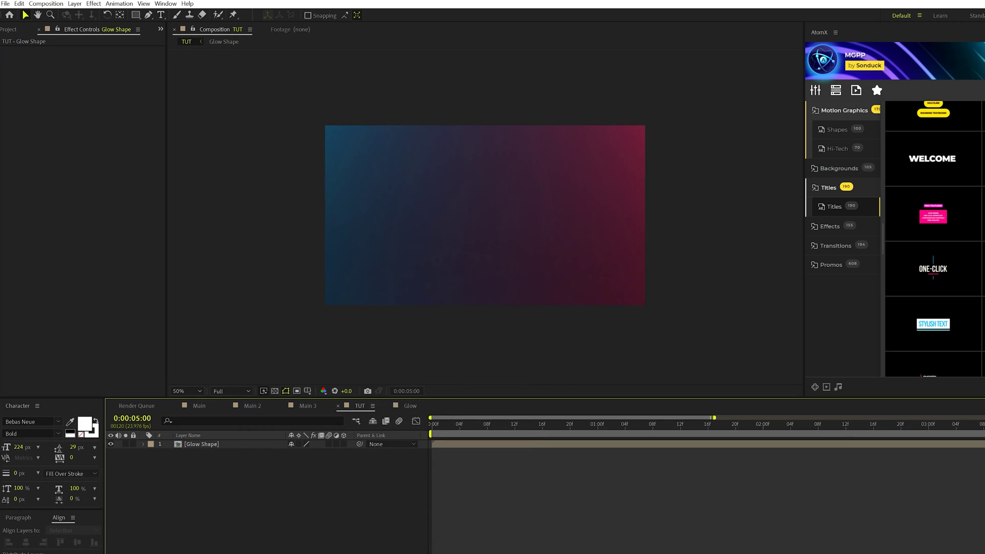
scroll(480, 535, down, 10)
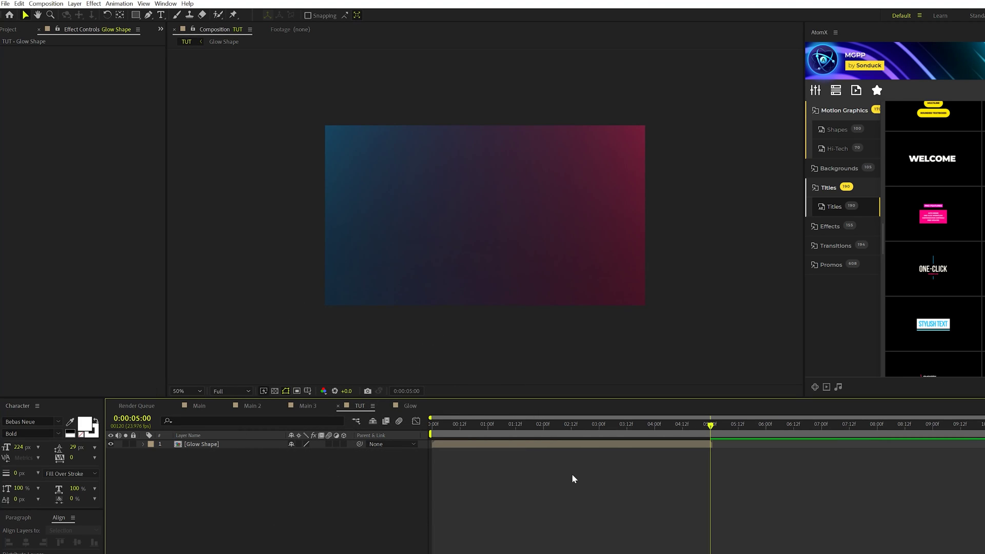
Enable time remapping on the Glow Shape layer and give Time Remap the expression loopOut()
click(538, 434)
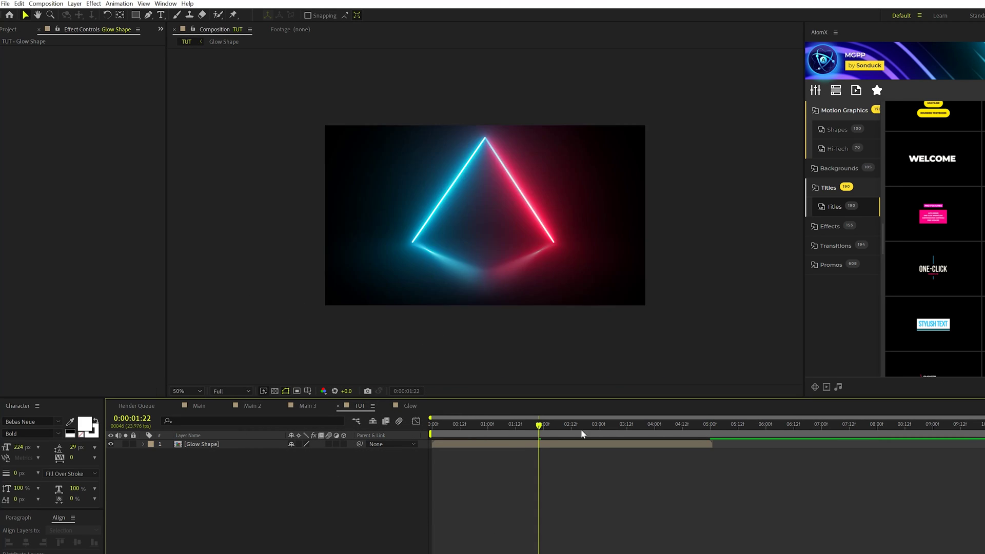
click(210, 443)
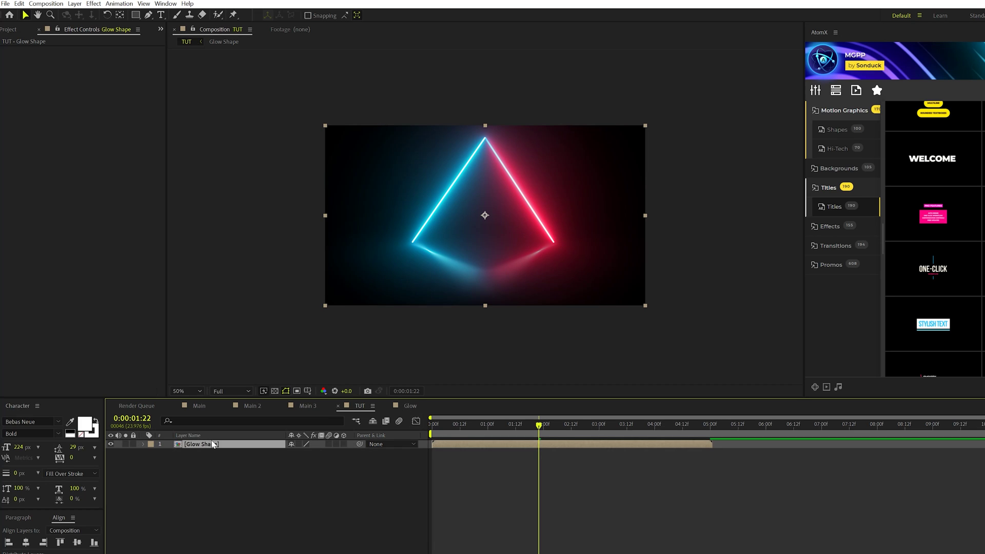
right_click(190, 446)
mouse_move(247, 234)
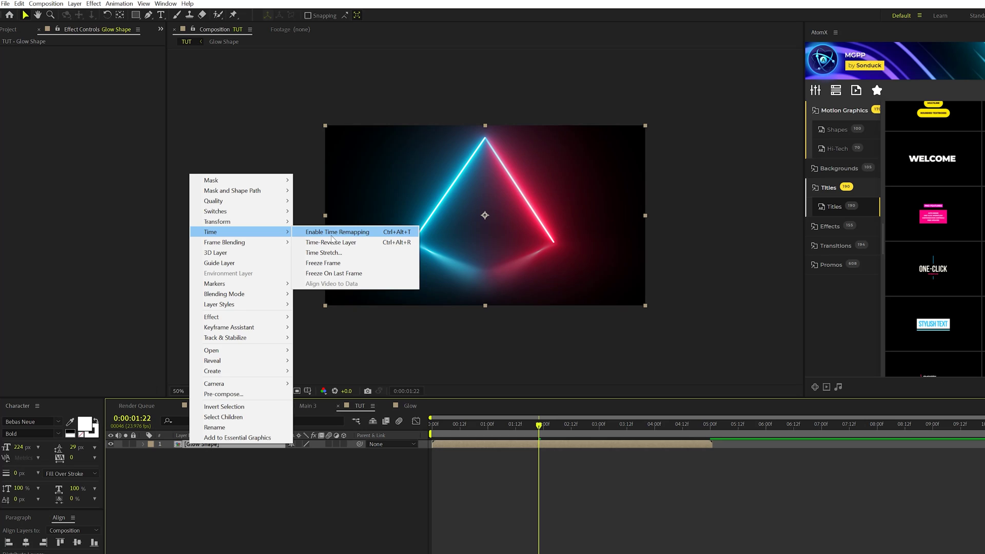
click(331, 233)
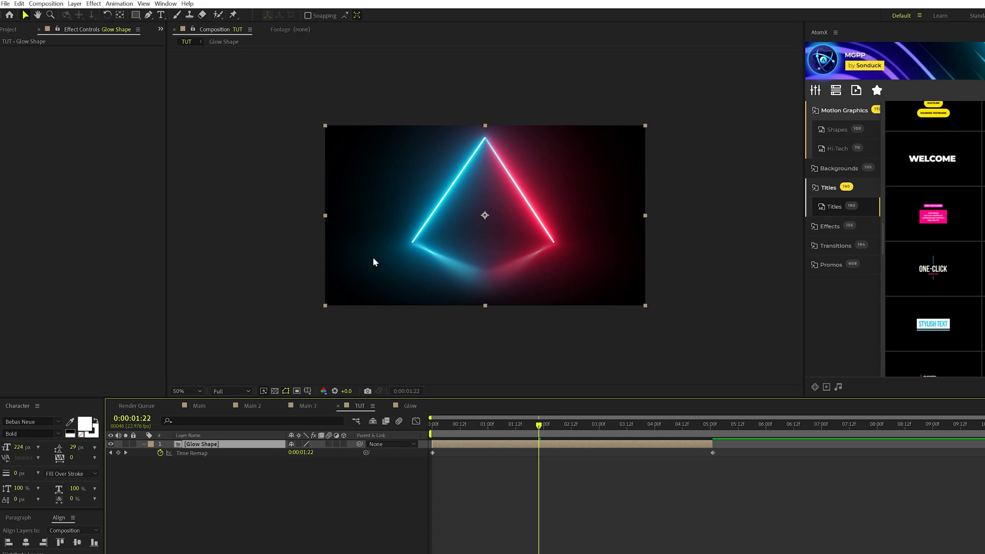
alt+click(160, 452)
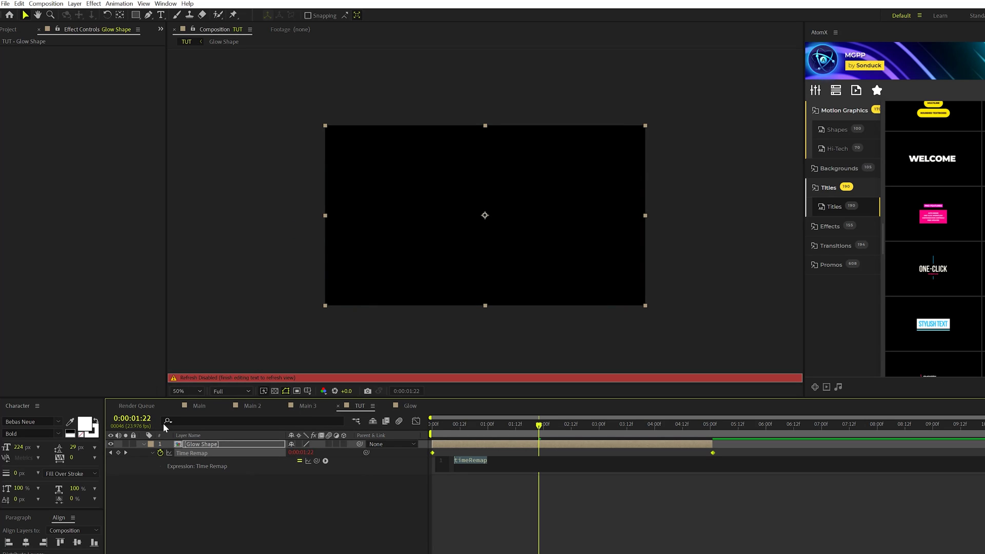
text(loopOut)
key(Return)
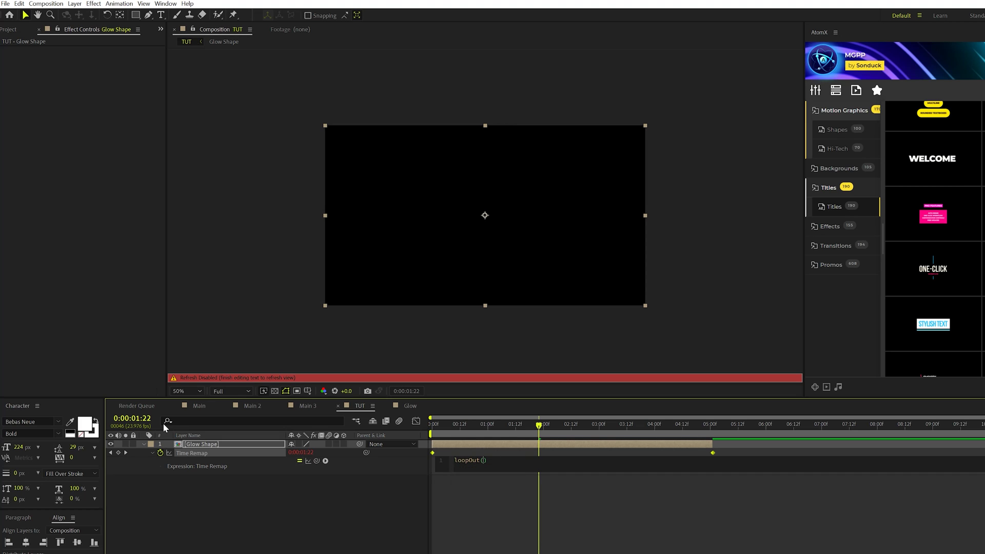
click(558, 494)
Extend the Glow Shape layer's out point toward the end of the composition and check the loop
click(576, 425)
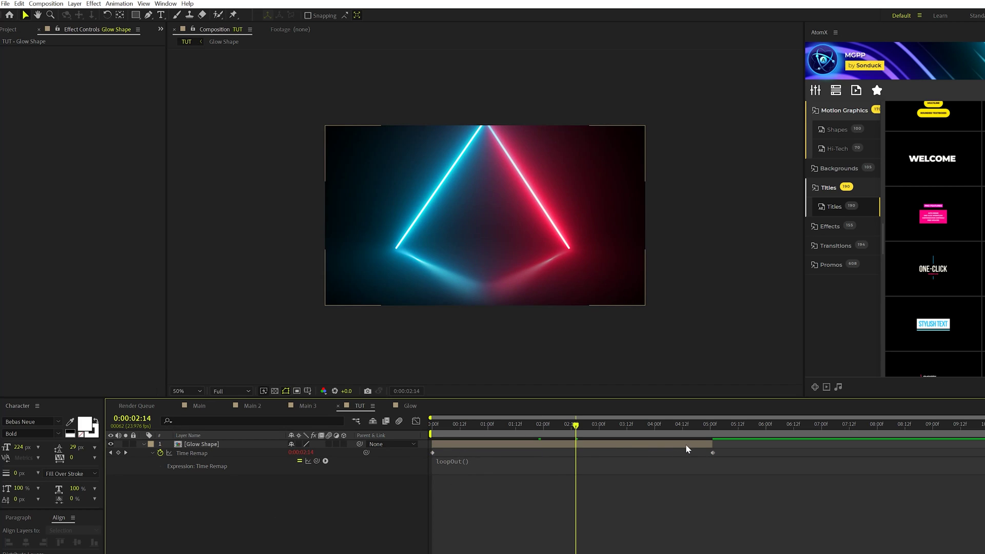
drag(713, 444, 974, 444)
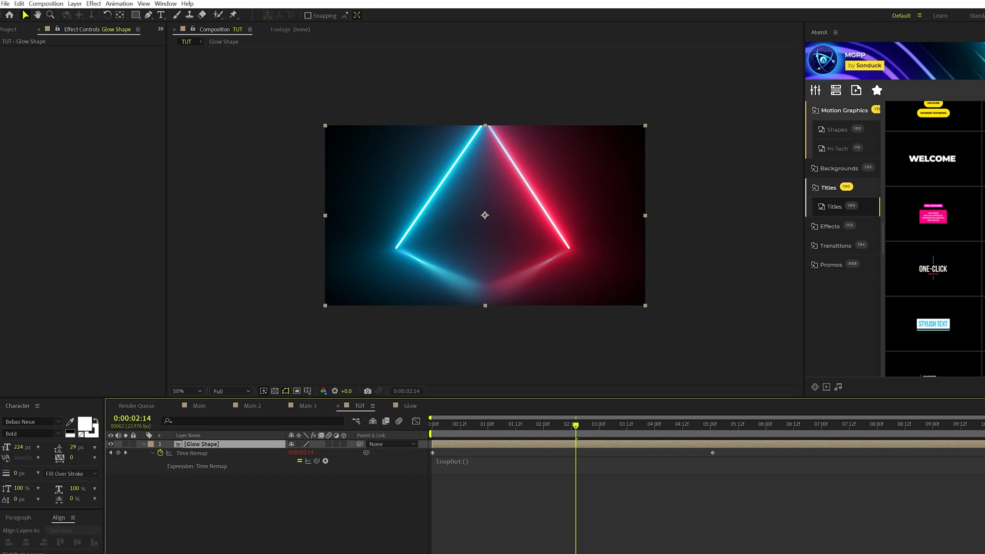
click(812, 443)
drag(623, 427, 556, 463)
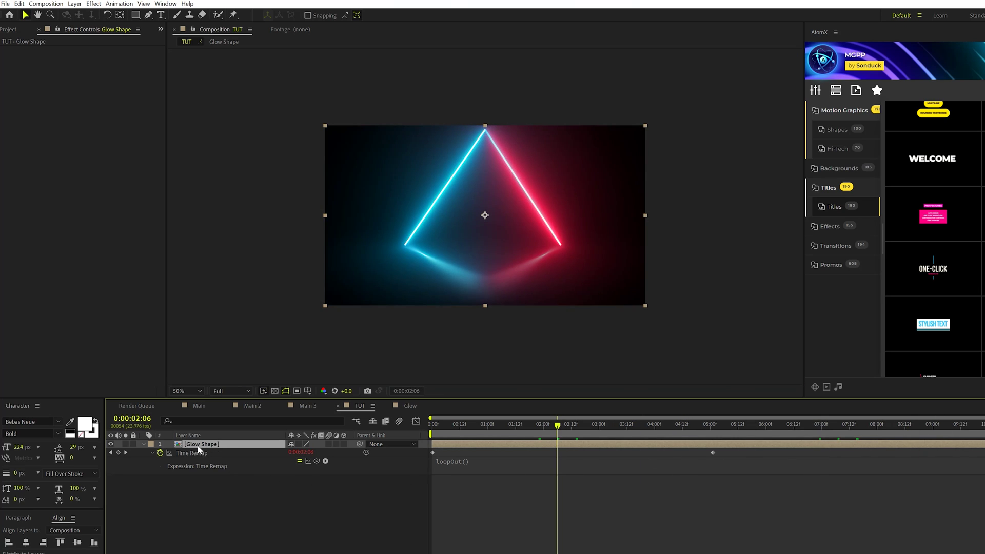
Duplicate the Glow Shape layer twice and stagger the copies in time, starting the topmost one at about 2 seconds
key(ctrl+d)
drag(490, 445, 432, 451)
click(696, 425)
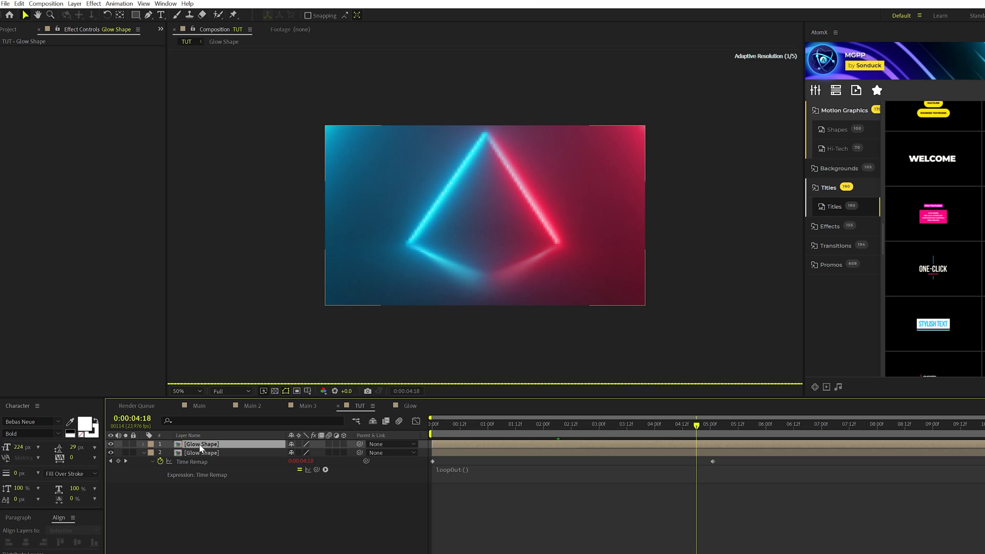
key(ctrl+d)
mouse_move(550, 445)
mouse_down()
mouse_move(701, 446)
mouse_move(534, 435)
mouse_up()
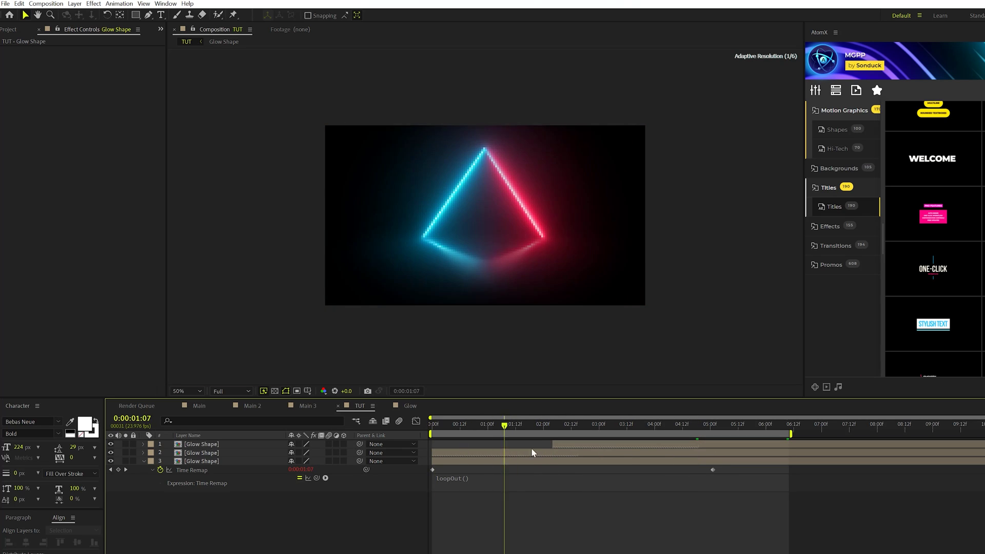
drag(532, 452, 728, 444)
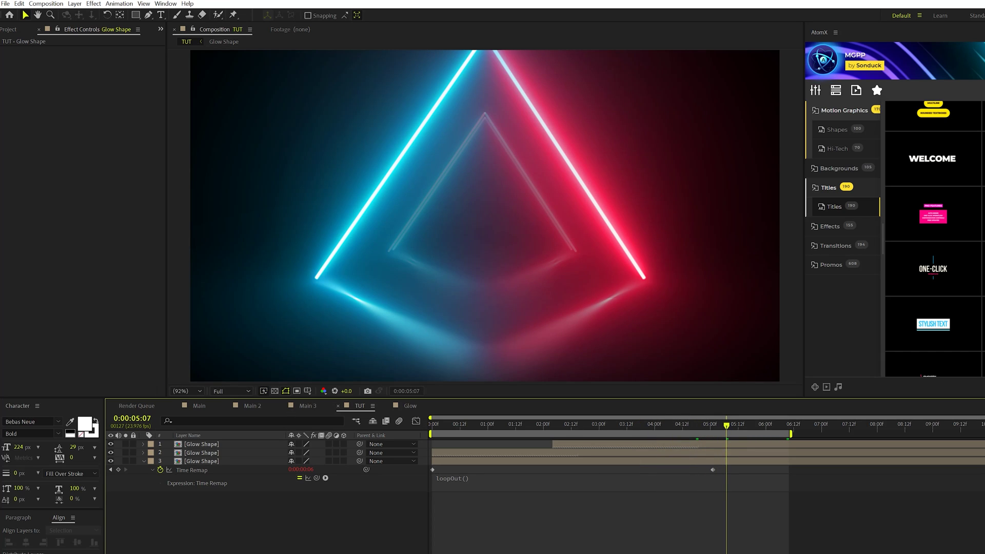
Add an adjustment layer with a Noise effect set to 12% and color noise turned off
click(75, 3)
mouse_move(103, 13)
click(259, 83)
click(93, 3)
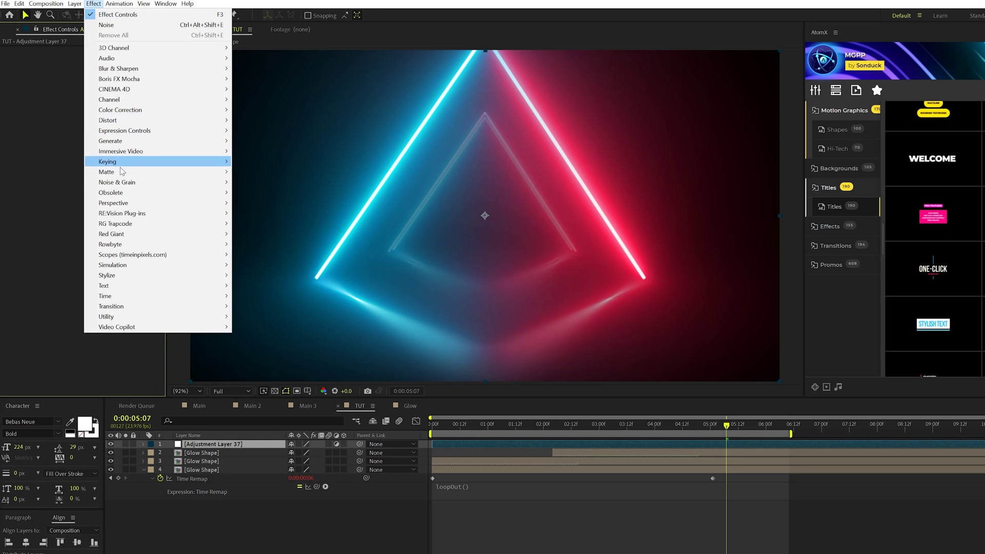
mouse_move(134, 182)
click(252, 244)
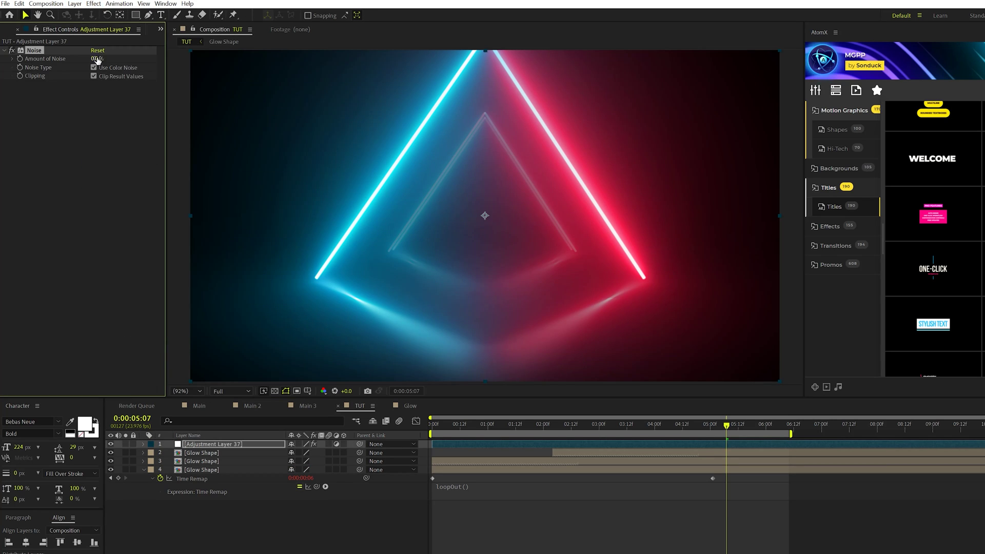
click(94, 67)
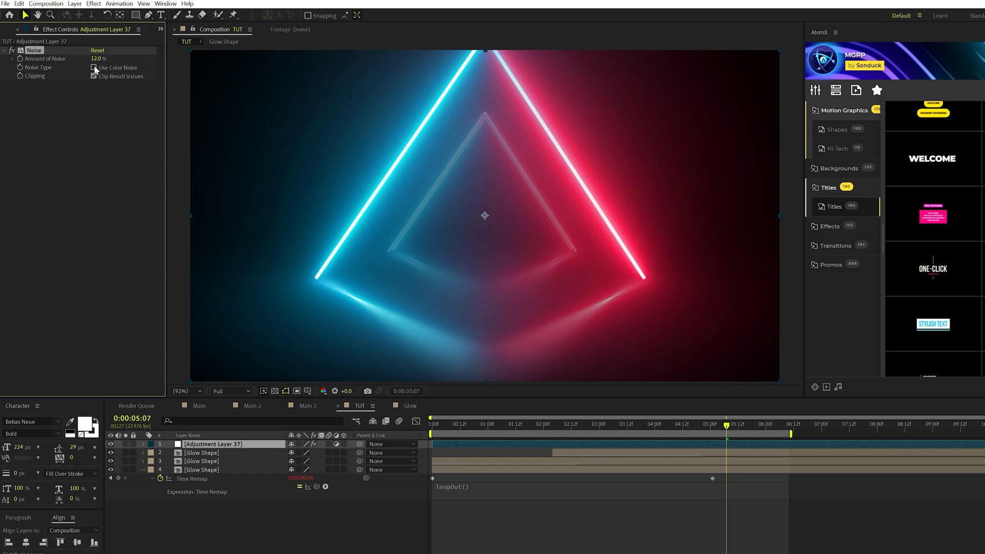
click(379, 515)
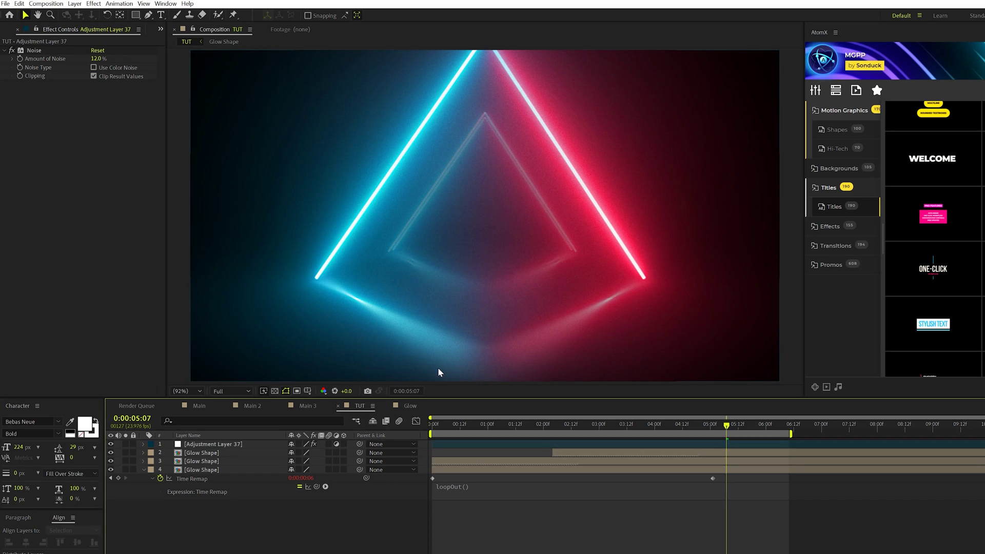
Review the neon beam animation in the TUT composition and the finished example in Main 3
drag(724, 425, 751, 425)
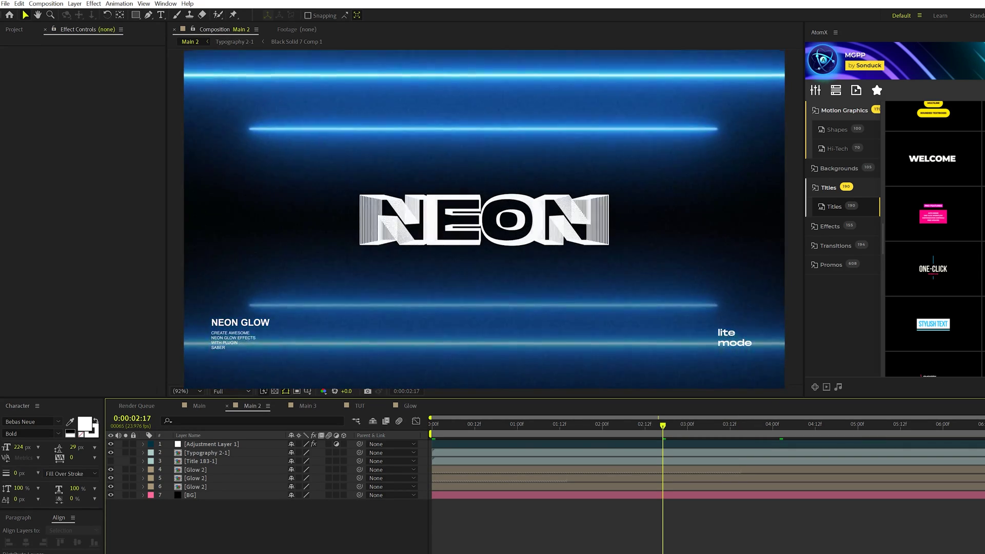
click(306, 404)
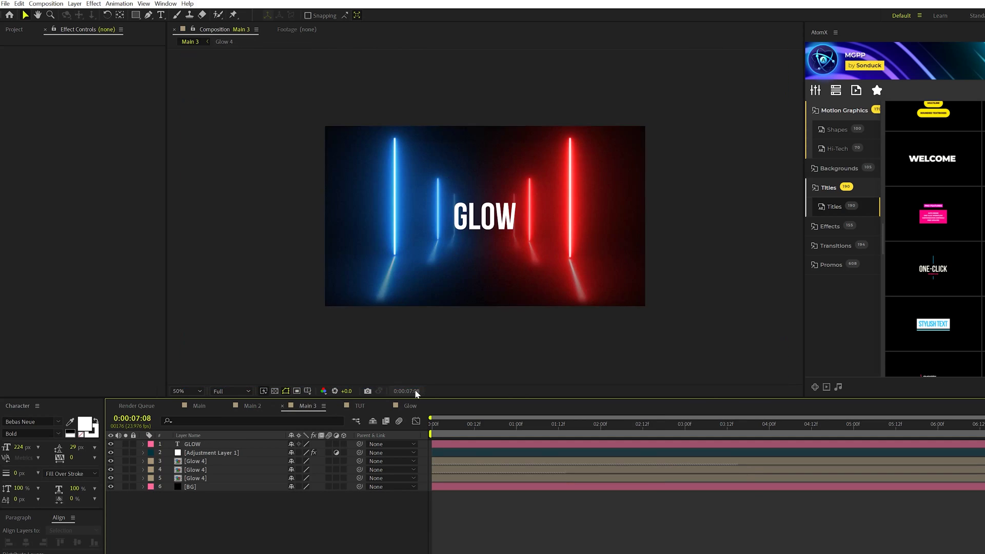
scroll(451, 377, up, 1)
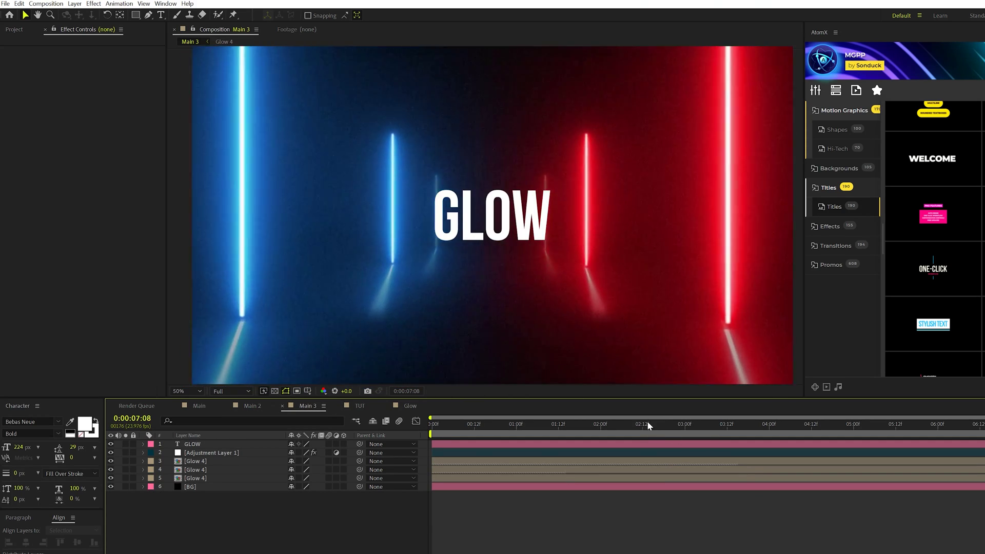
click(913, 424)
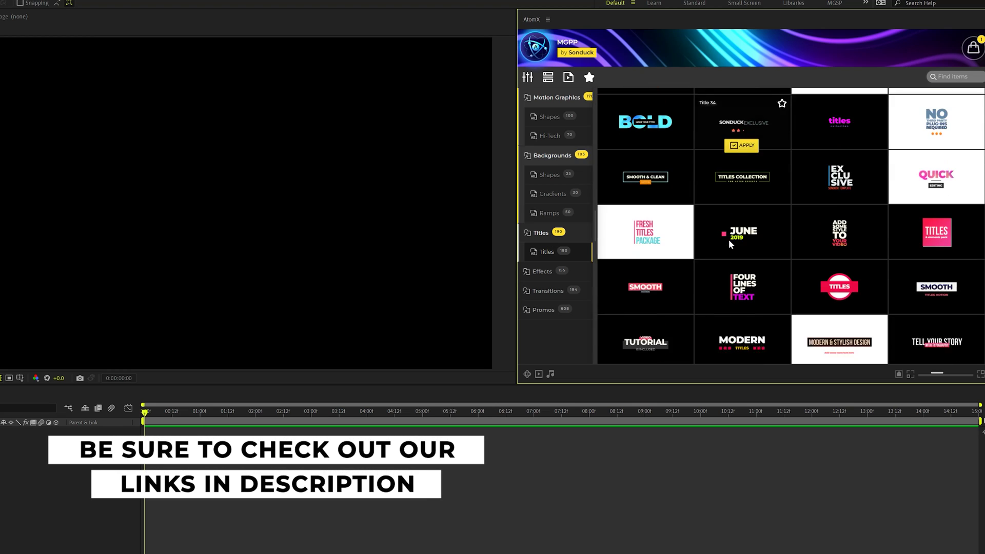
Browse the AtomX title presets and apply Title 178 to the composition
scroll(729, 240, down, 15)
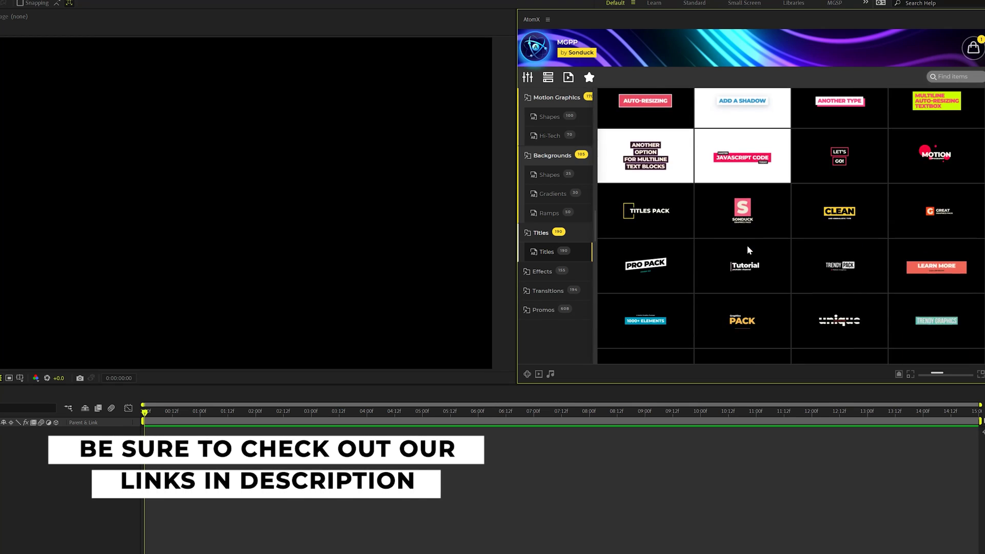
scroll(744, 252, down, 12)
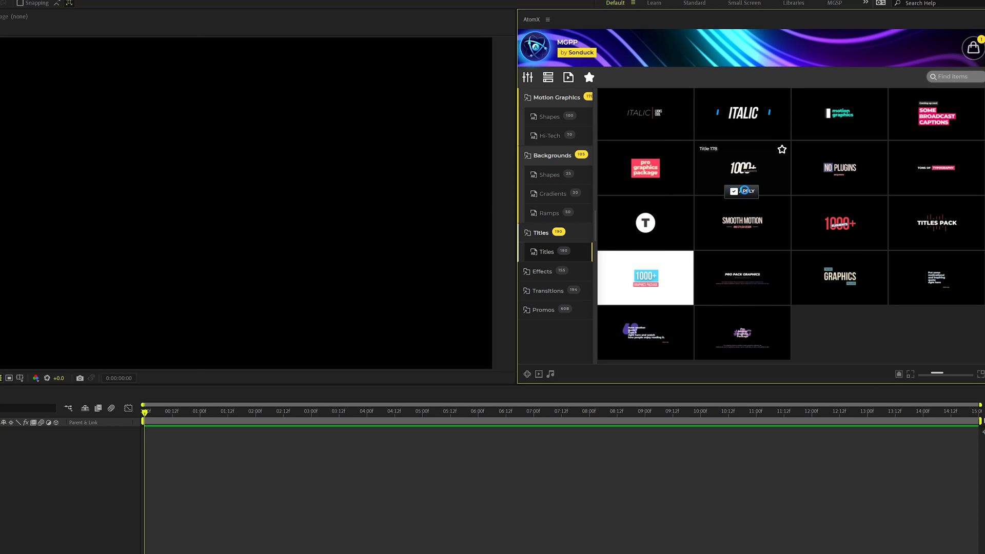
click(742, 191)
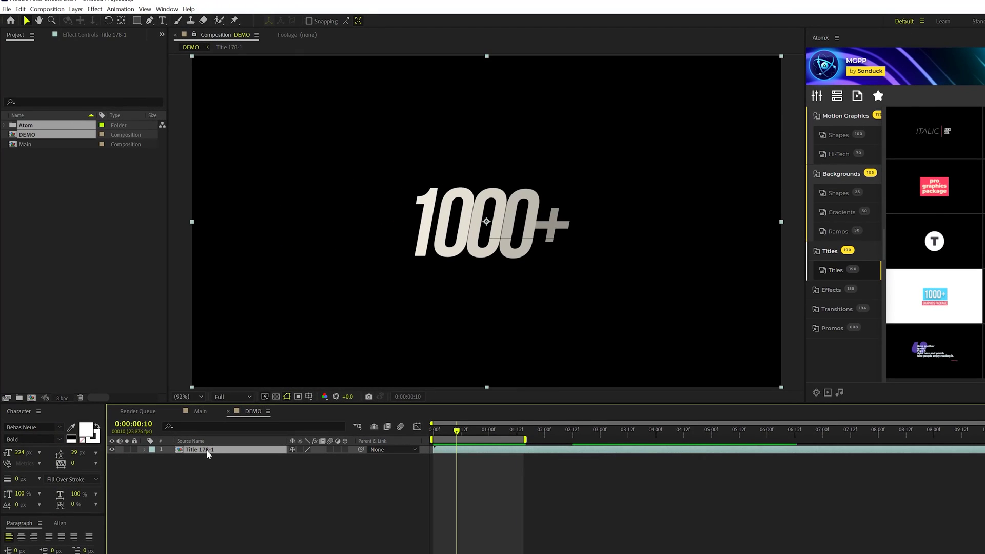
Open the Title 178-1 composition and change its texts to SUBSCRIBE and SONDUCKFILM
double_click(105, 443)
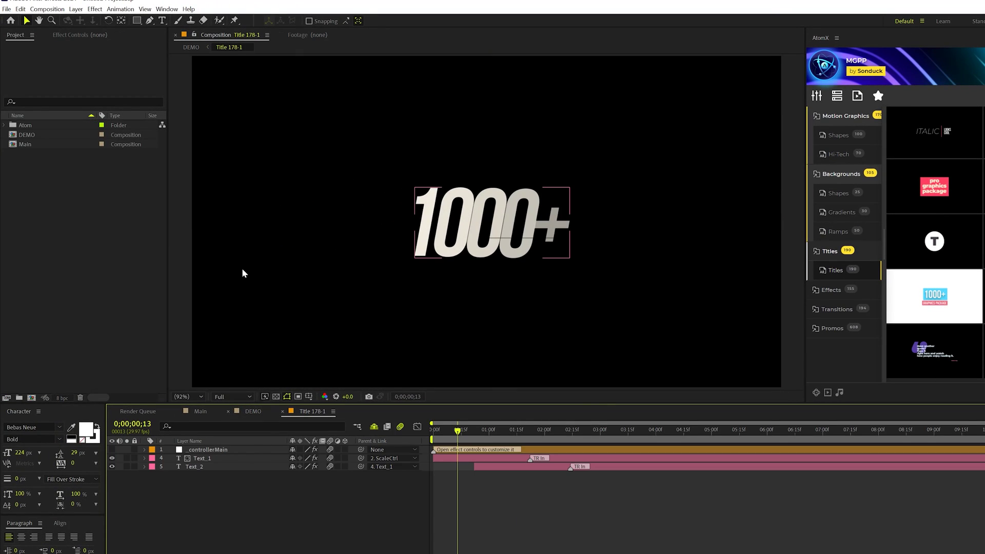
click(161, 21)
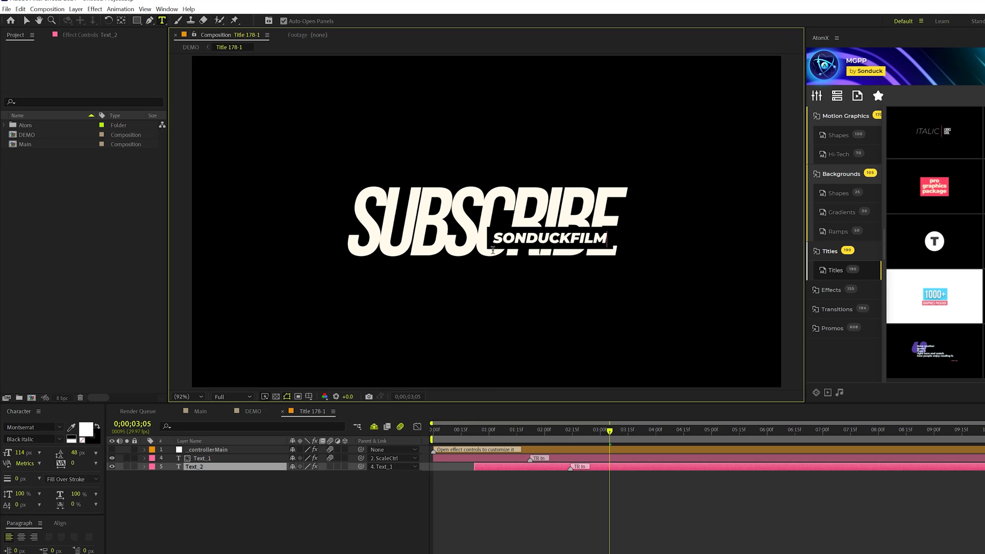
Show the effect controls of the _controllerMain layer to examine the title's Text Color 1 and Text Color 2 settings
click(26, 20)
click(206, 450)
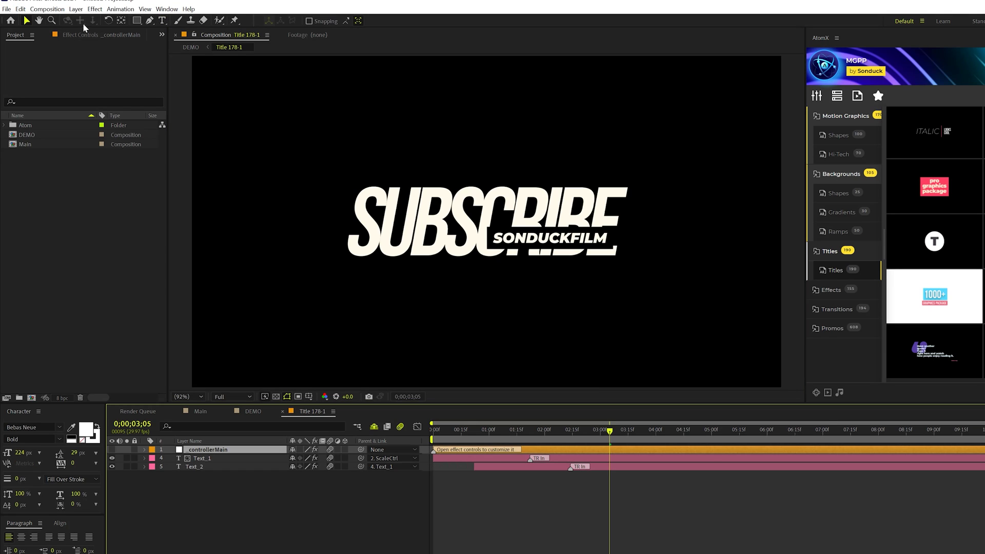
click(86, 35)
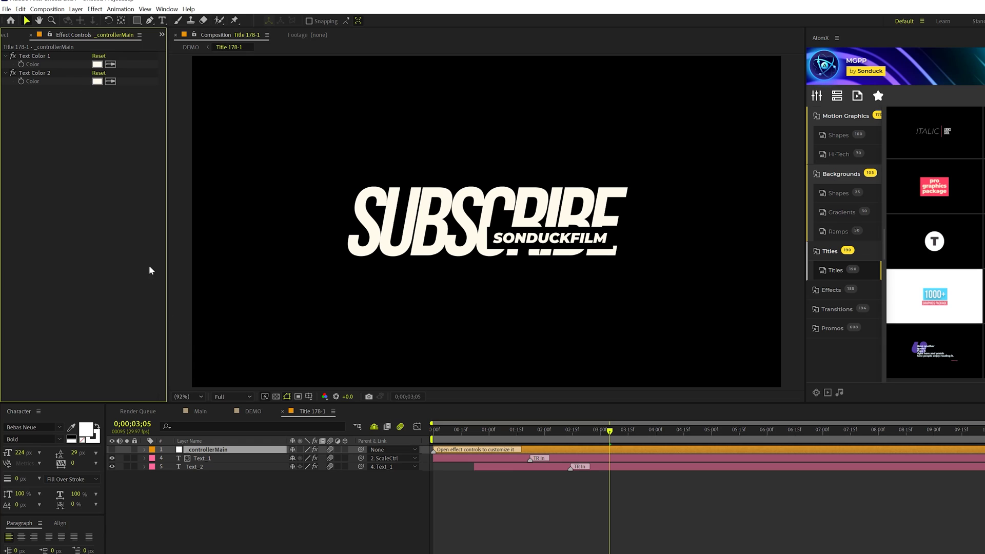
Return to the DEMO composition, apply an orange burst preset from the AtomX motion graphics Shapes, and preview it over the title
click(245, 411)
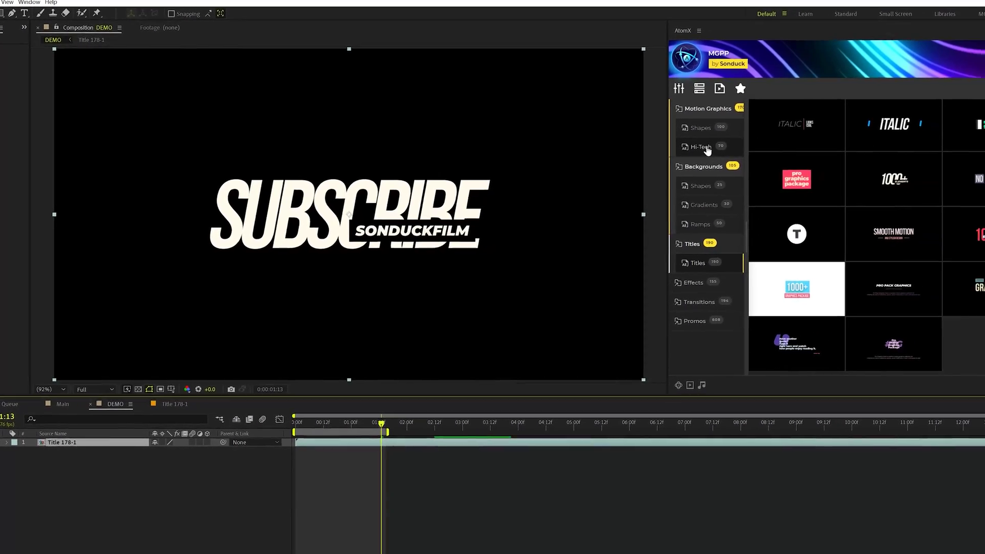
click(549, 120)
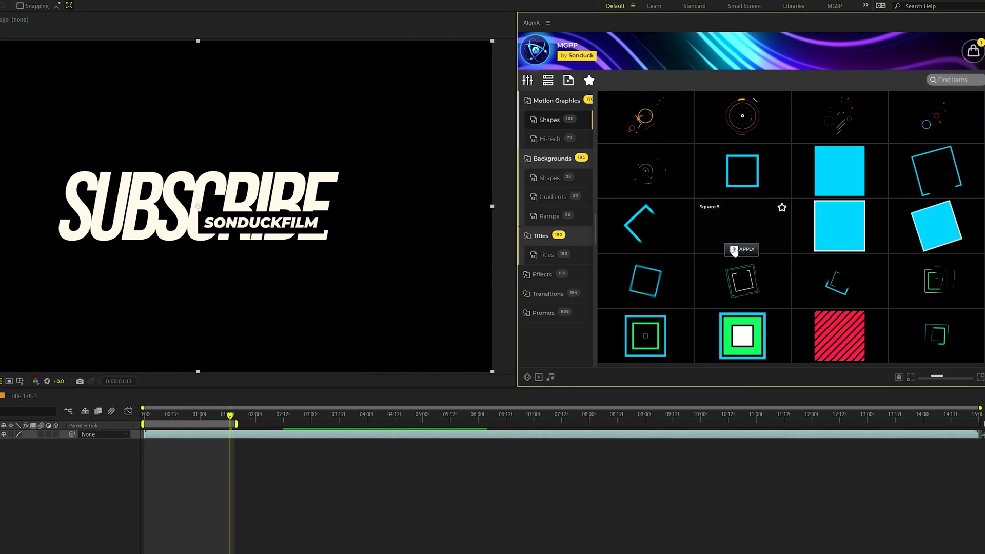
scroll(833, 236, up, 3)
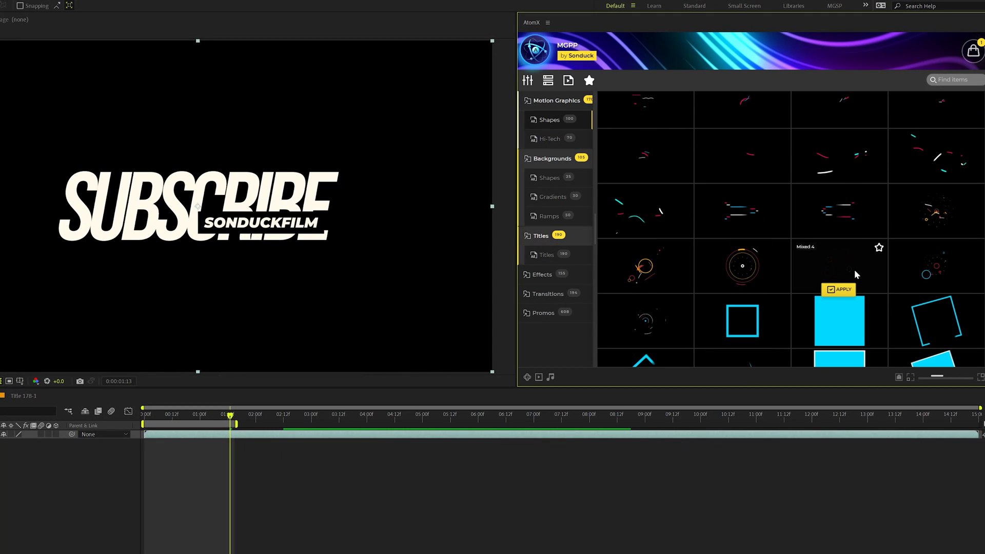
click(940, 234)
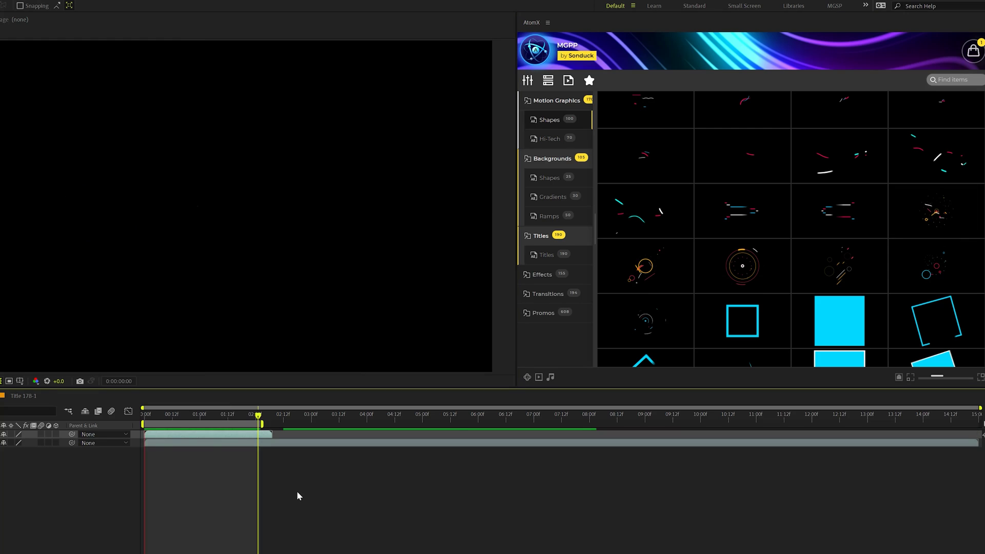
key(space)
Browse the AtomX Gradients and Ramps backgrounds and add the neon wavy-line gradient background behind the SUBSCRIBE title
click(551, 196)
click(550, 216)
click(555, 198)
scroll(676, 238, up, 3)
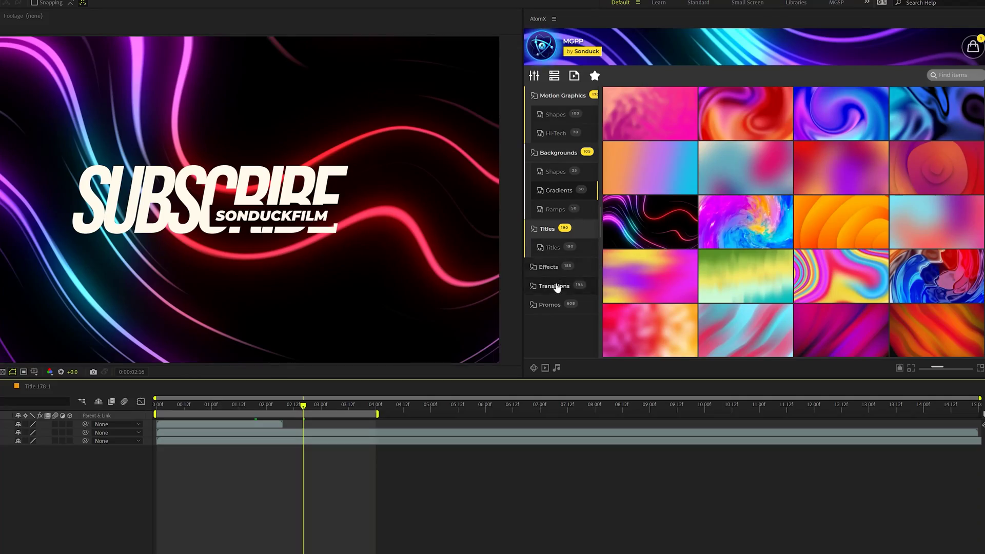
Look through the AtomX Artistic Transitions and the Glitch, Grunge, Light Overlays and Particles effects
click(556, 306)
click(559, 286)
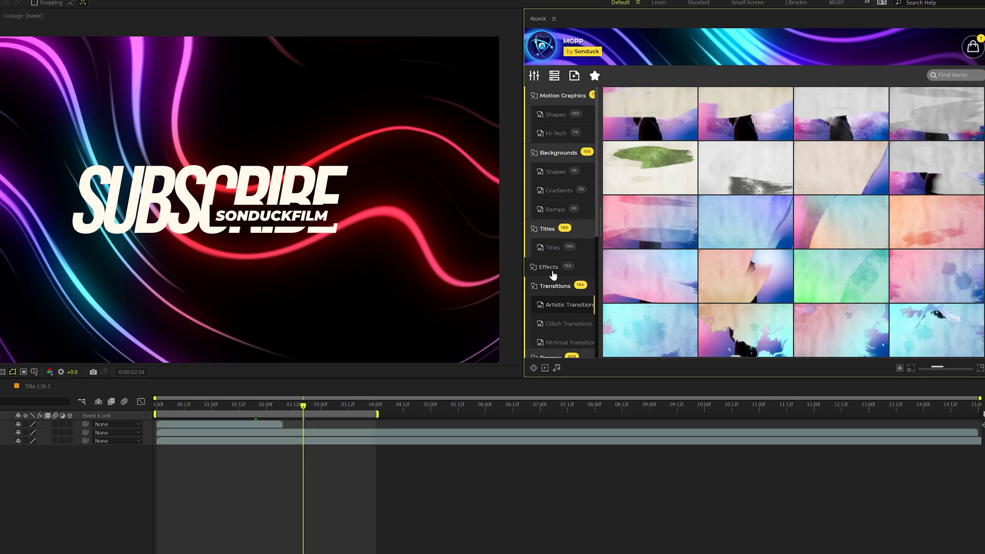
click(551, 270)
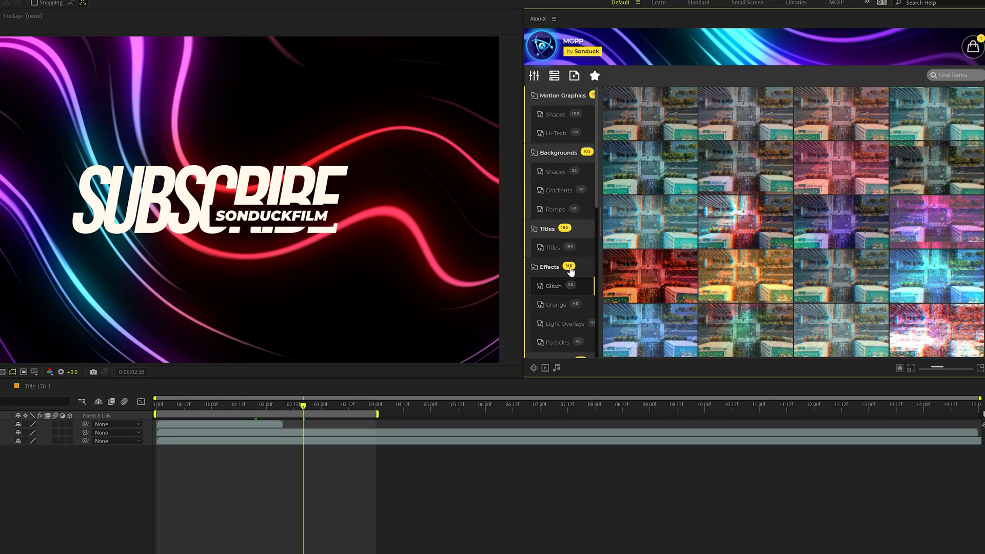
click(556, 304)
click(564, 323)
click(558, 342)
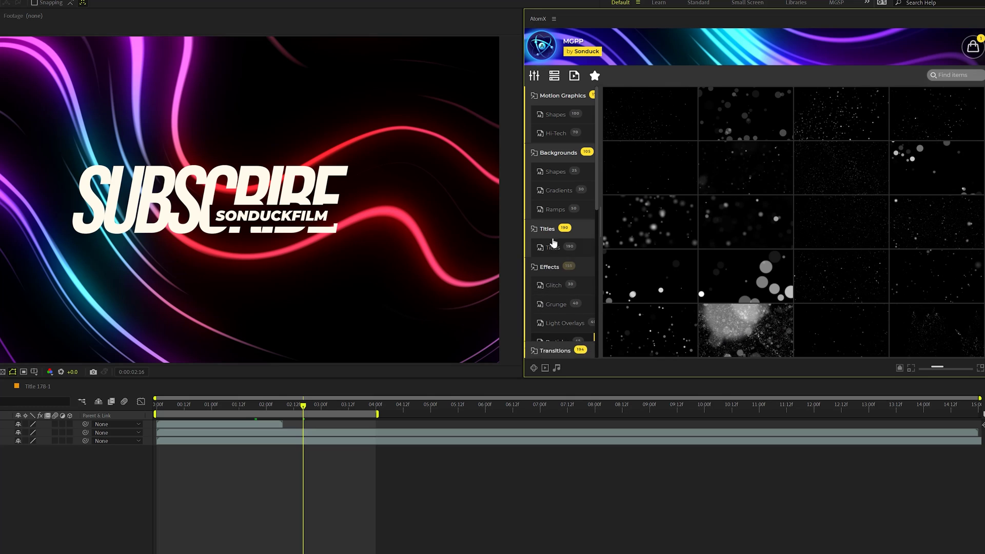